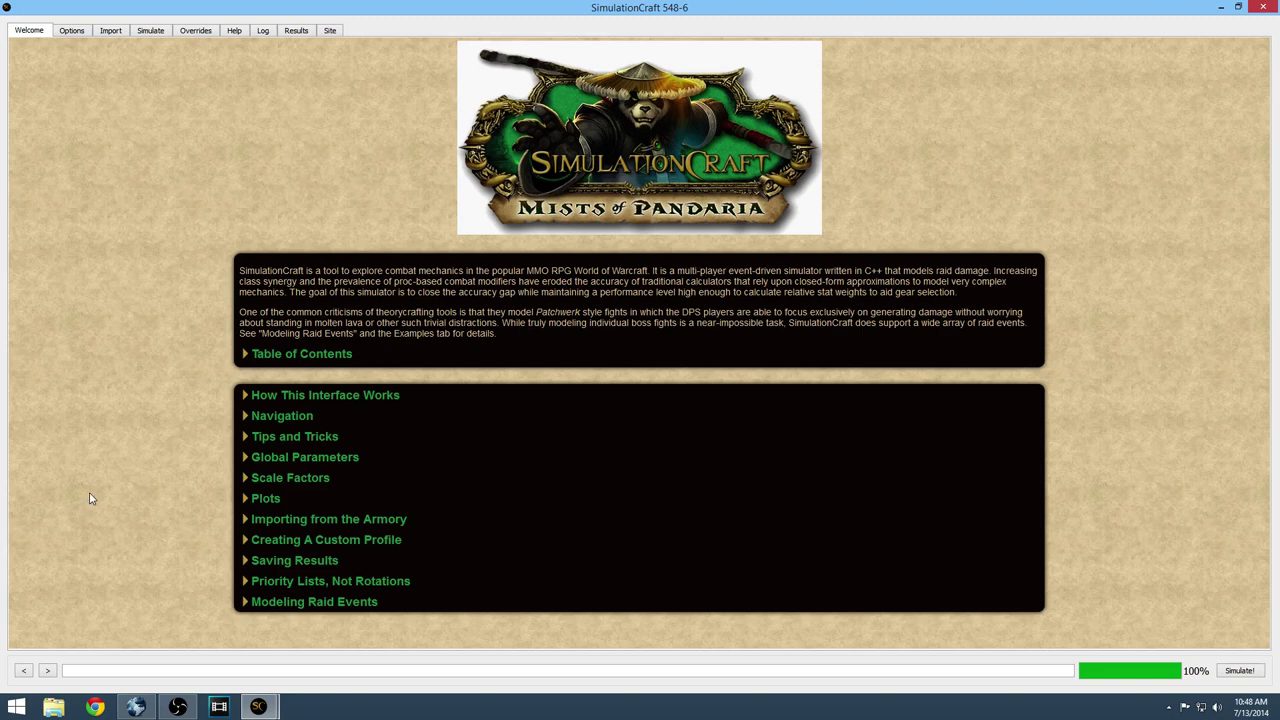
# Open the global simulation options and review the available version and iteration choices
pyautogui.click(76, 33)
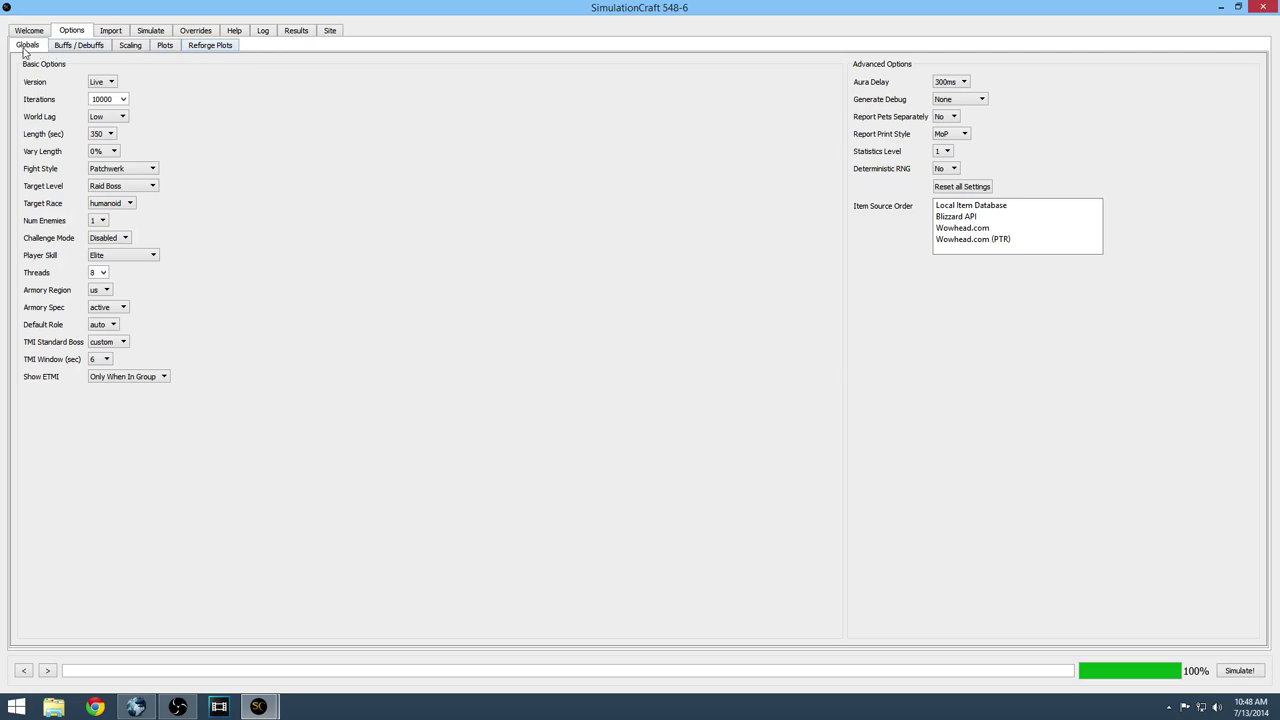
pyautogui.click(102, 86)
pyautogui.click(101, 88)
pyautogui.click(123, 99)
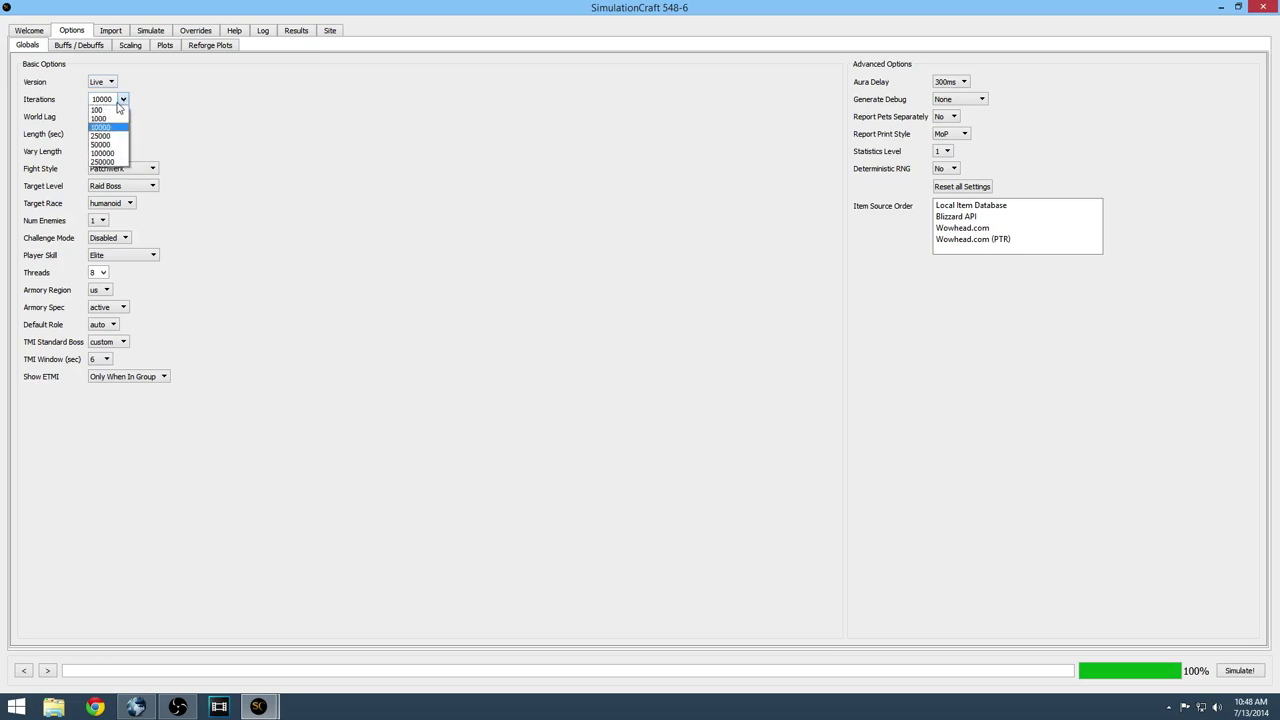
pyautogui.click(203, 144)
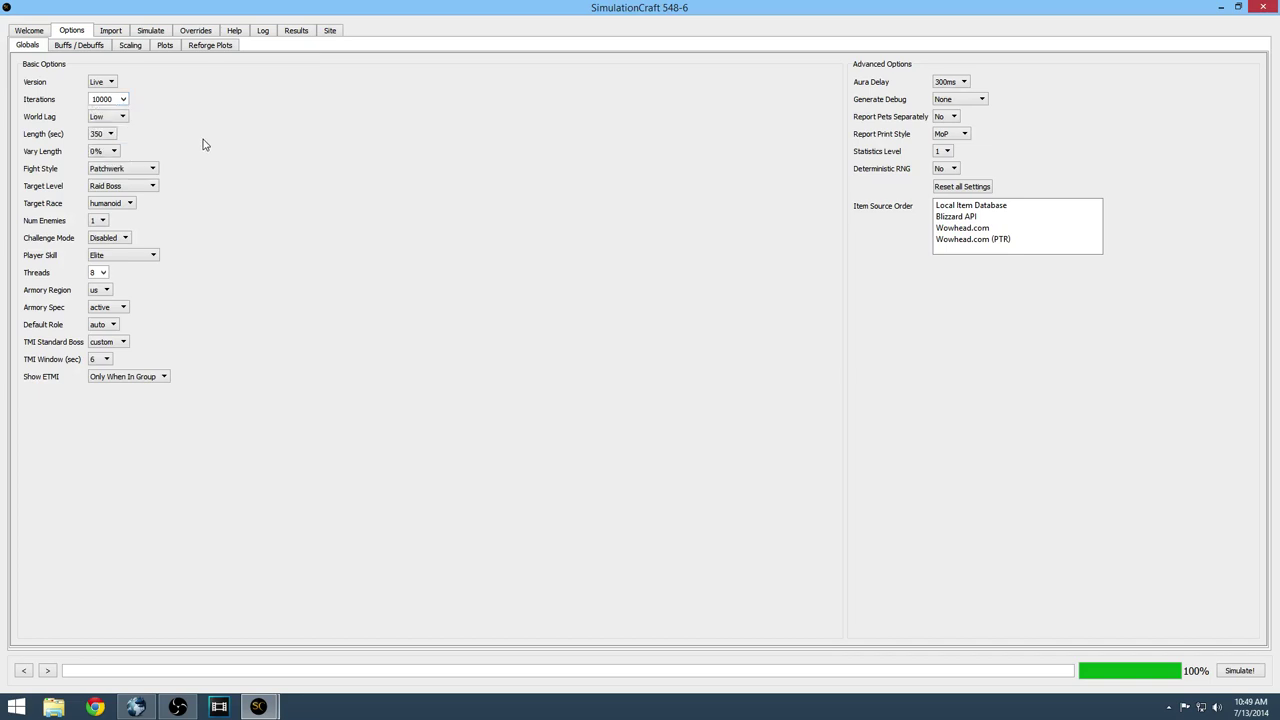
pyautogui.click(121, 99)
pyautogui.click(299, 137)
pyautogui.moveTo(122, 117)
# Set the fight length to 350 seconds and the length variation to 0%
pyautogui.click(114, 136)
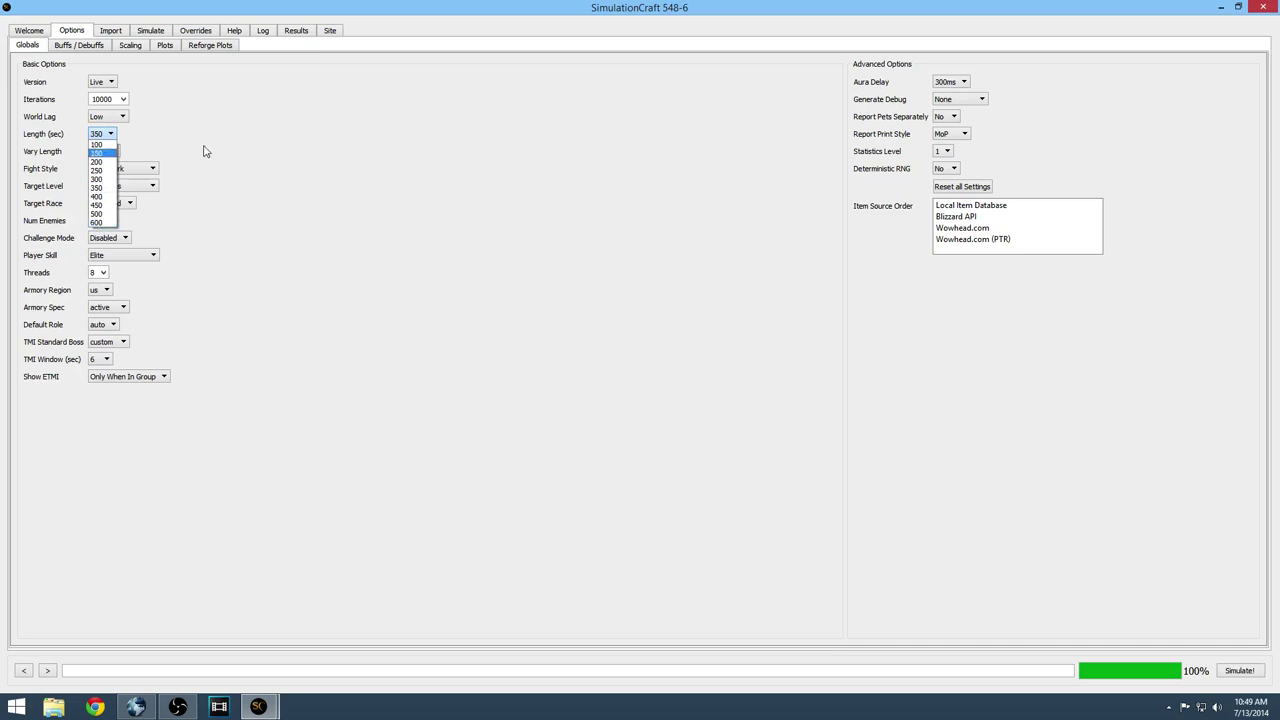
pyautogui.click(106, 189)
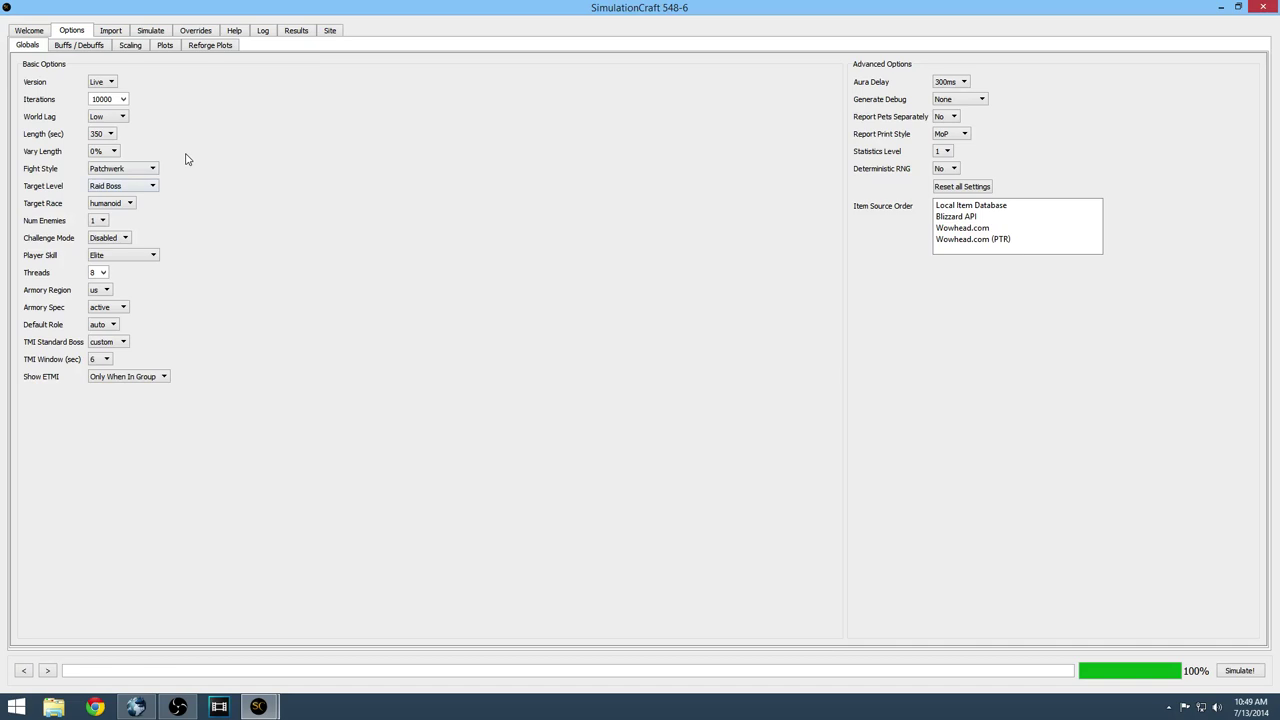
pyautogui.click(96, 156)
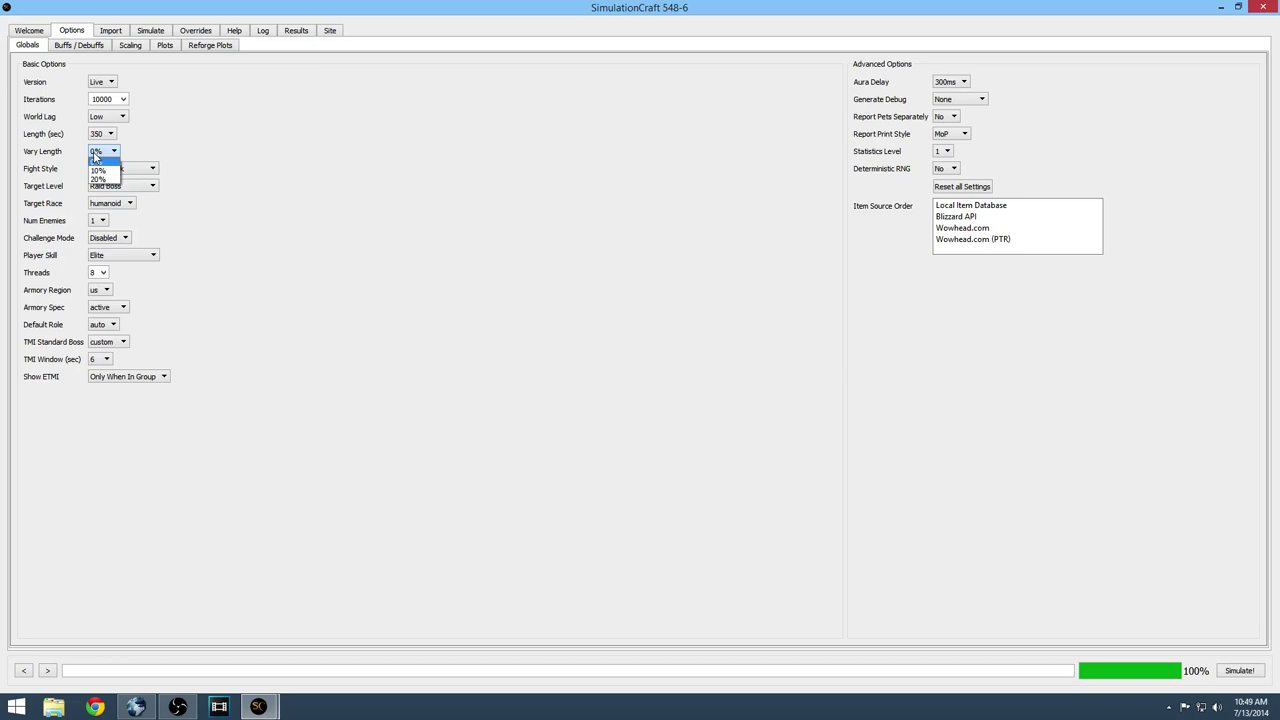
pyautogui.click(97, 158)
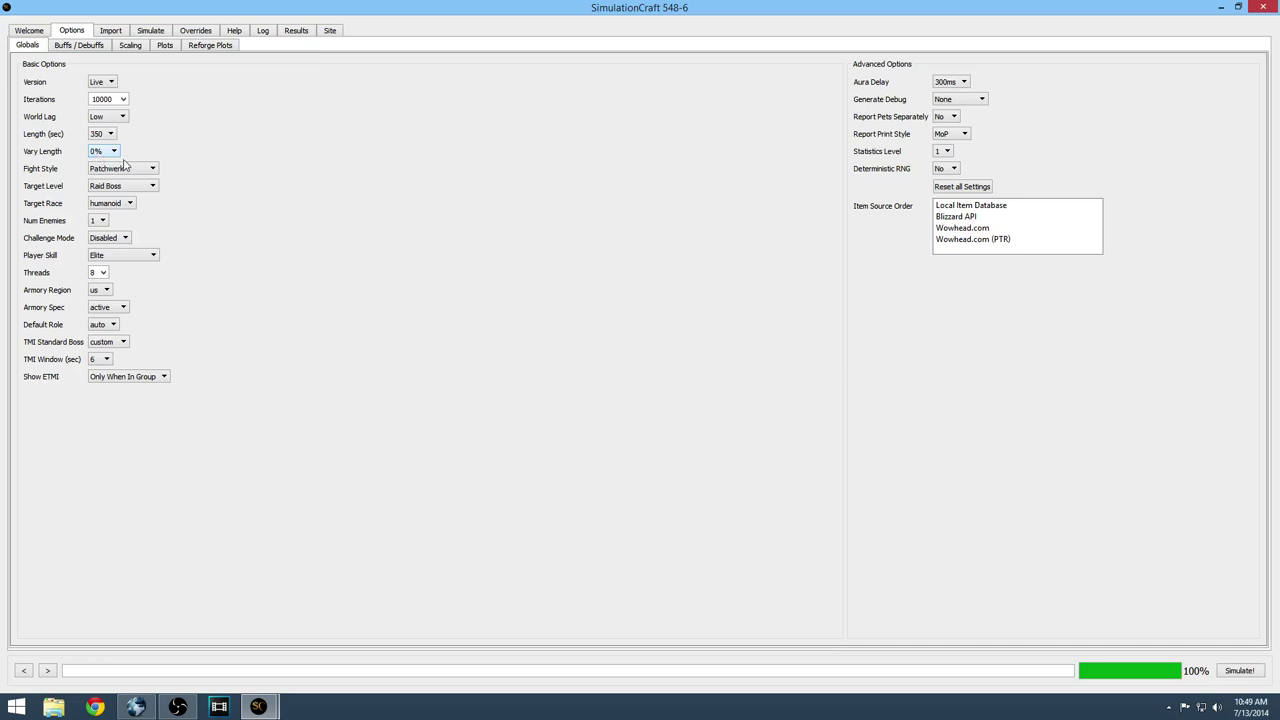
# Set the fight style to Patchwerk and review the target level choices
pyautogui.click(131, 169)
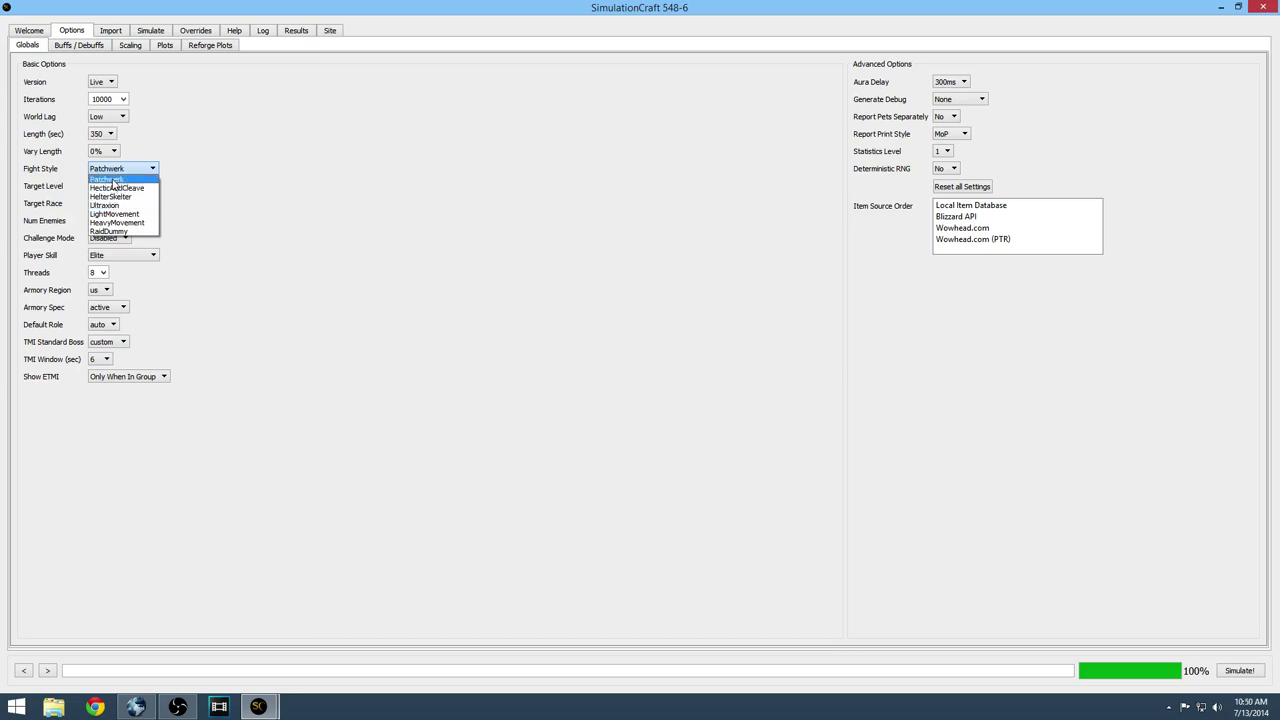
pyautogui.click(112, 180)
pyautogui.click(114, 187)
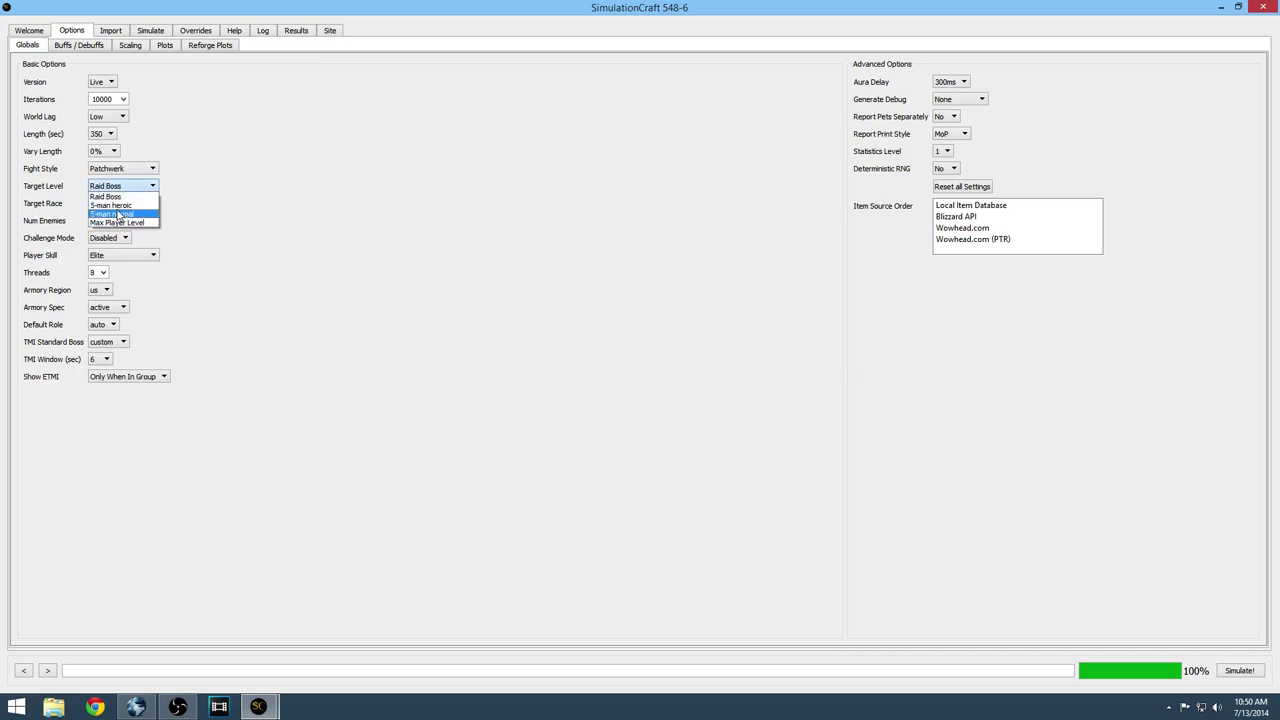
pyautogui.click(214, 205)
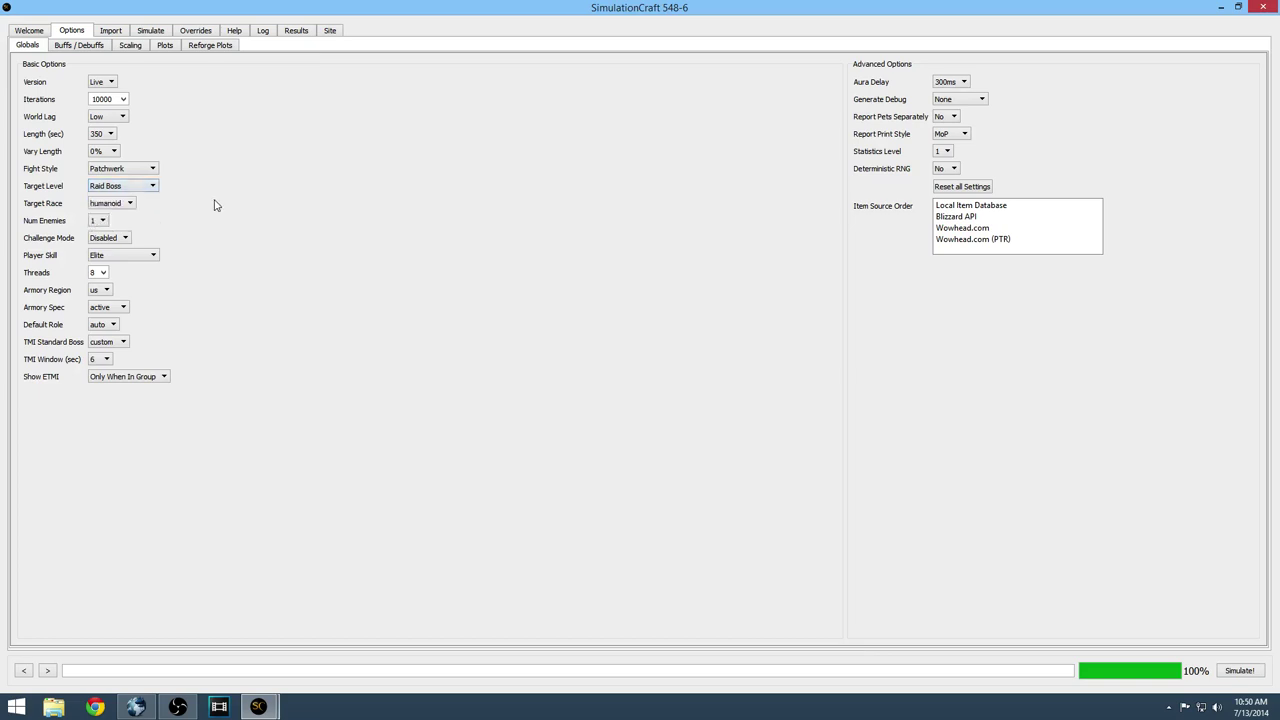
# Review the target race choices and set the number of enemies to 1
pyautogui.click(128, 207)
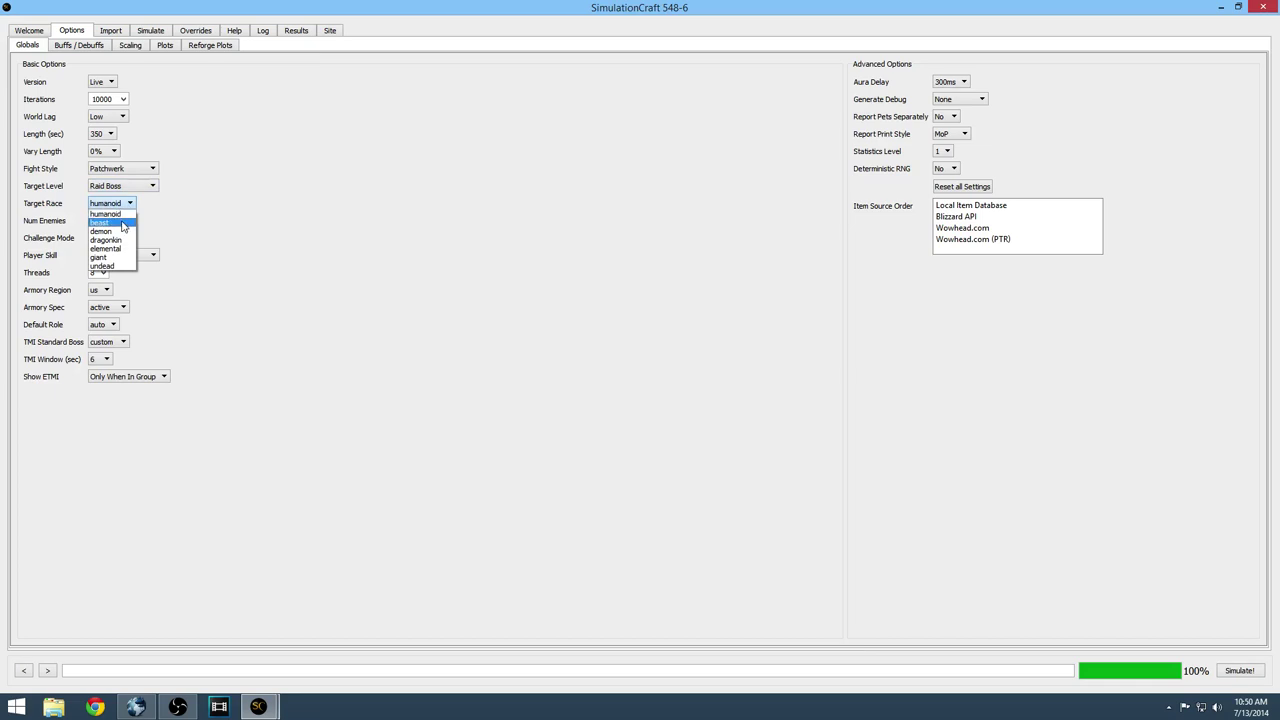
pyautogui.click(227, 227)
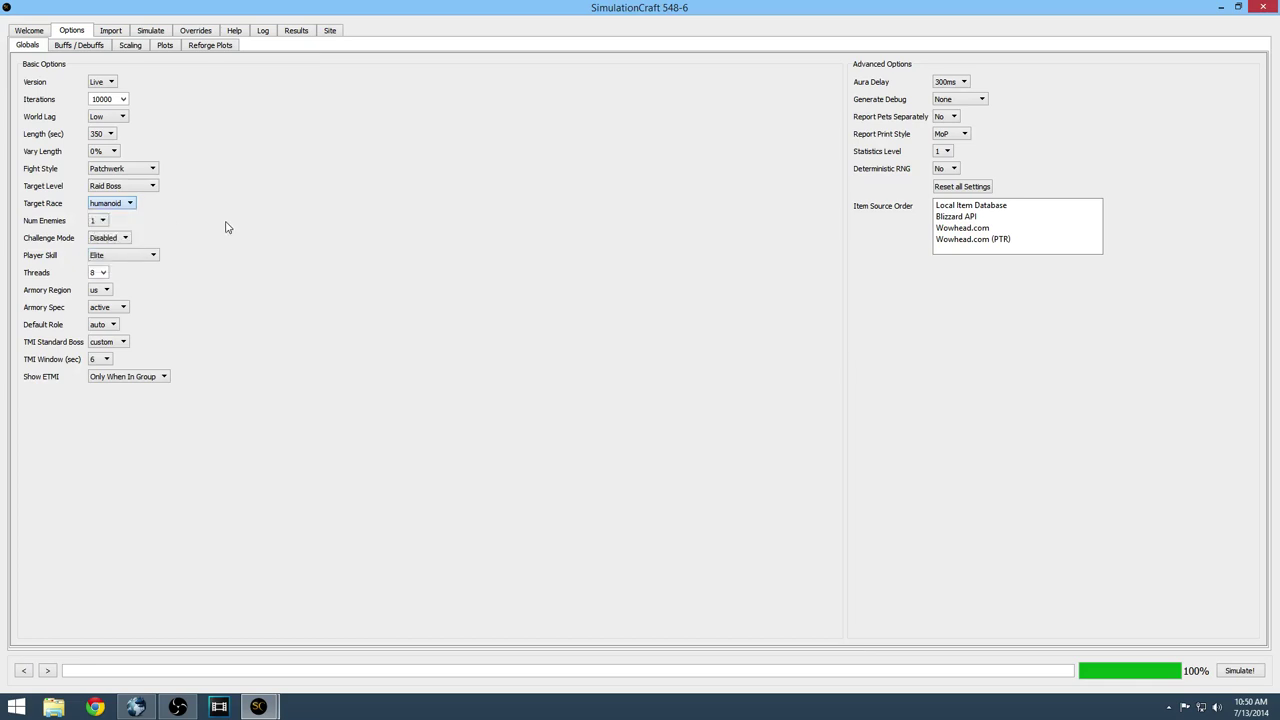
pyautogui.click(101, 227)
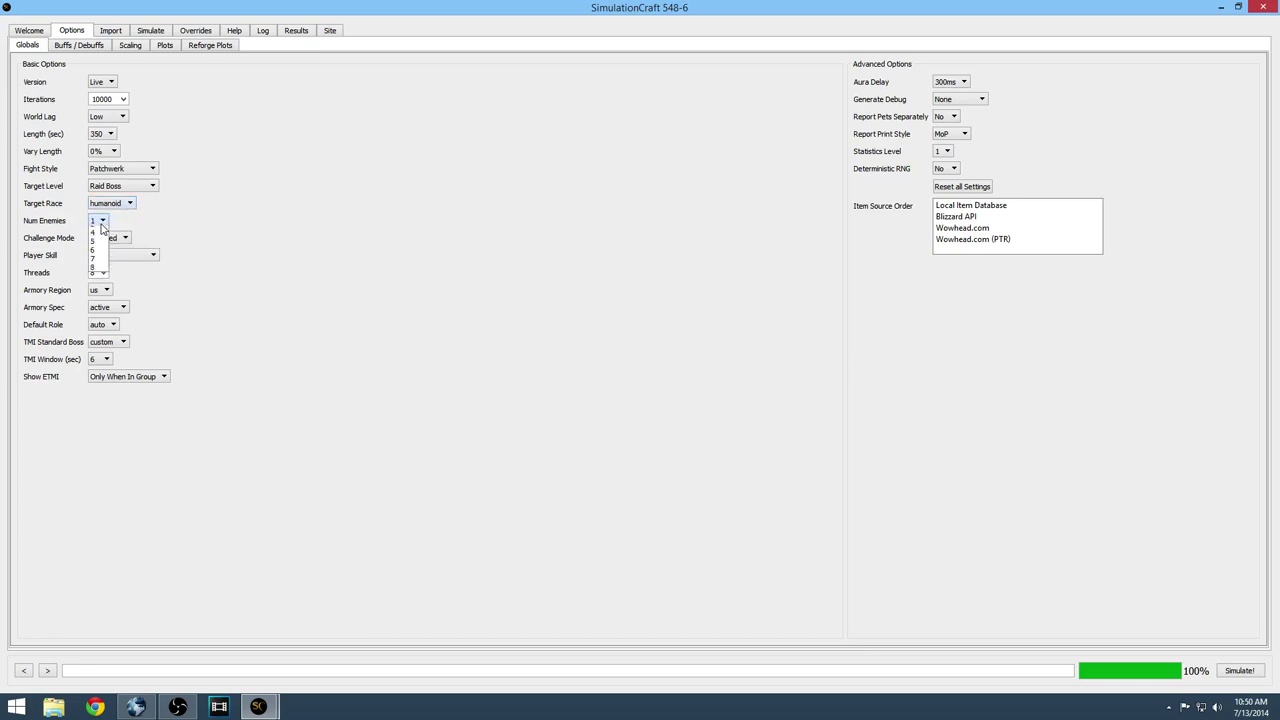
pyautogui.click(101, 227)
pyautogui.click(101, 222)
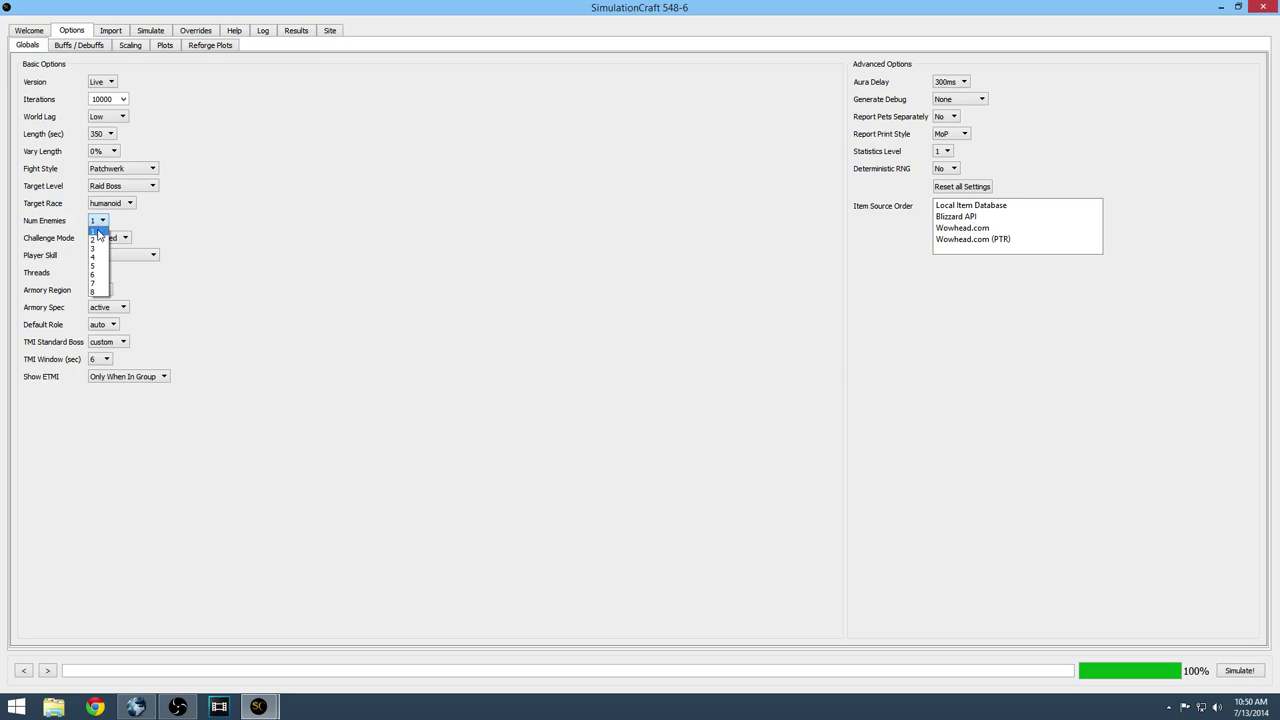
pyautogui.click(99, 232)
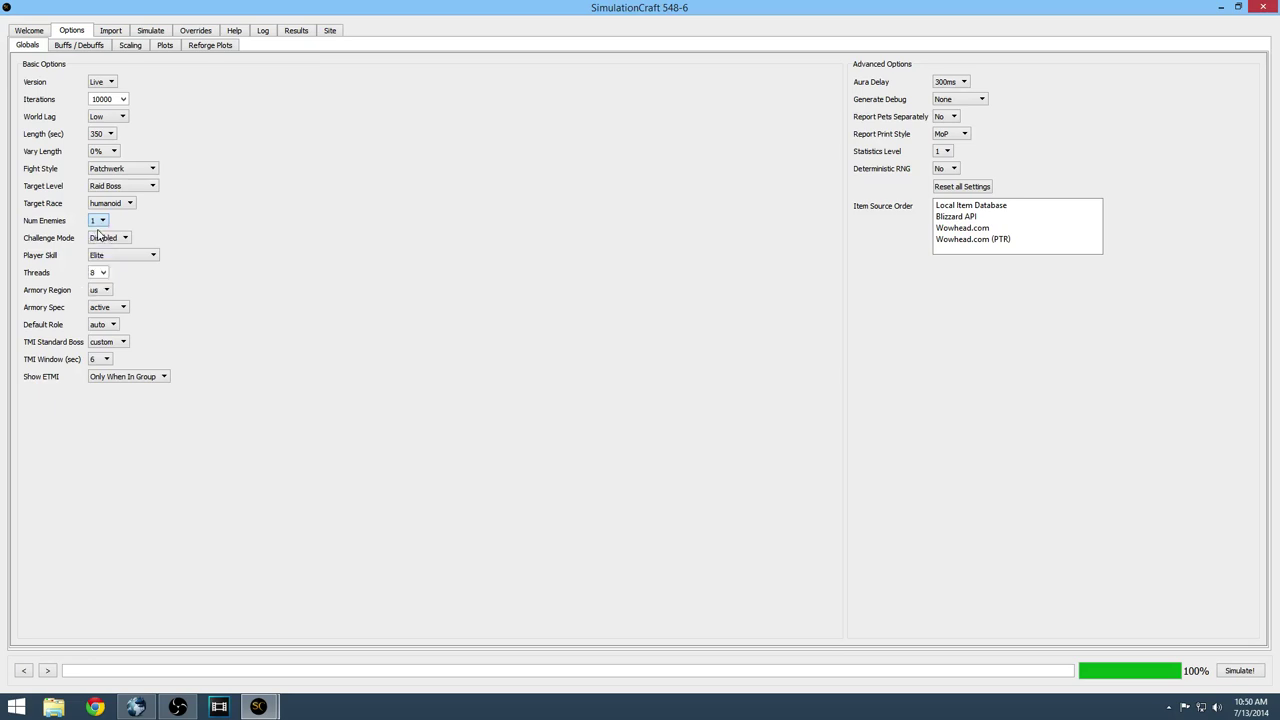
# Set Challenge Mode to Disabled and check the player skill setting
pyautogui.click(111, 241)
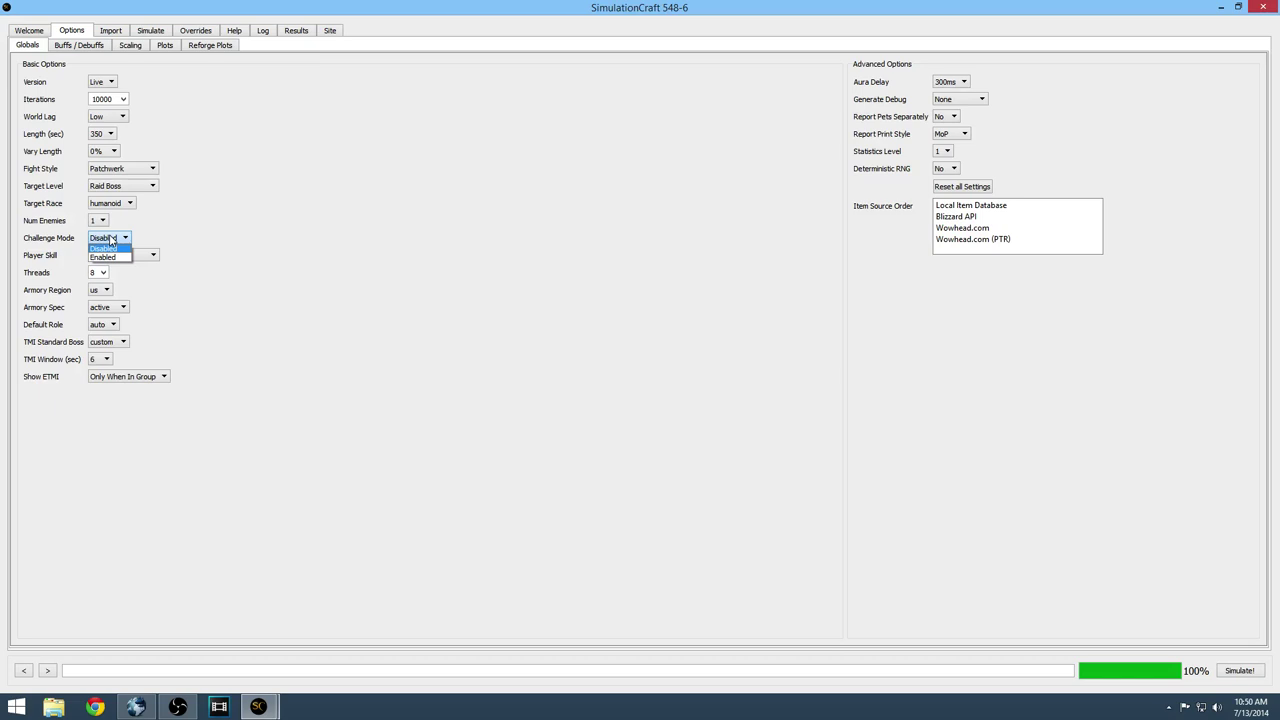
pyautogui.click(112, 248)
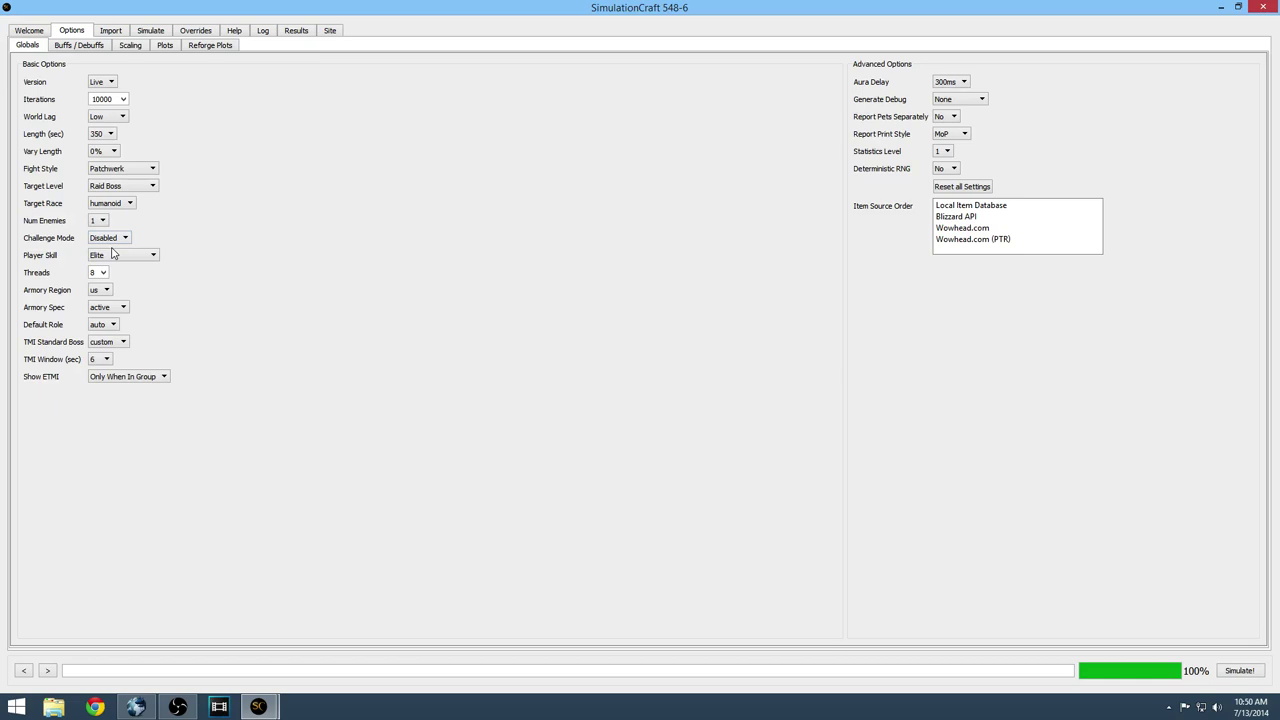
pyautogui.click(112, 254)
pyautogui.click(108, 257)
# Set the simulation threads to 8 and the armory region to us
pyautogui.click(102, 276)
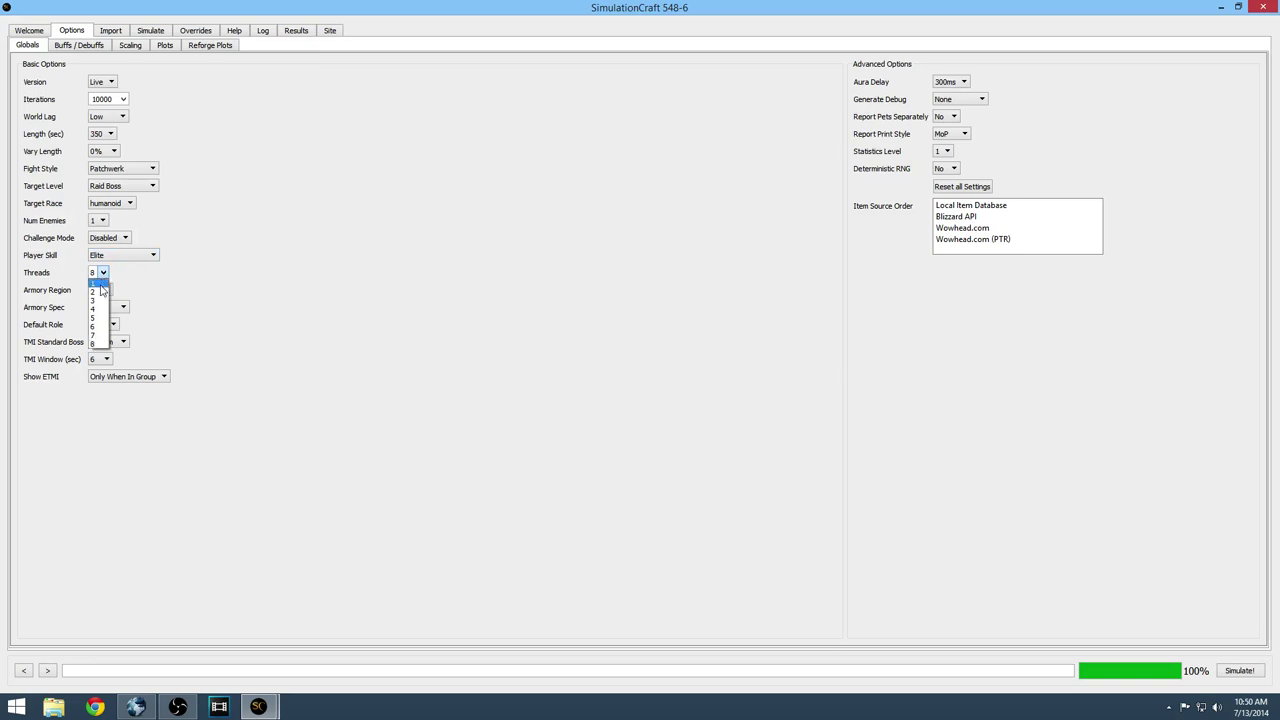
pyautogui.click(96, 343)
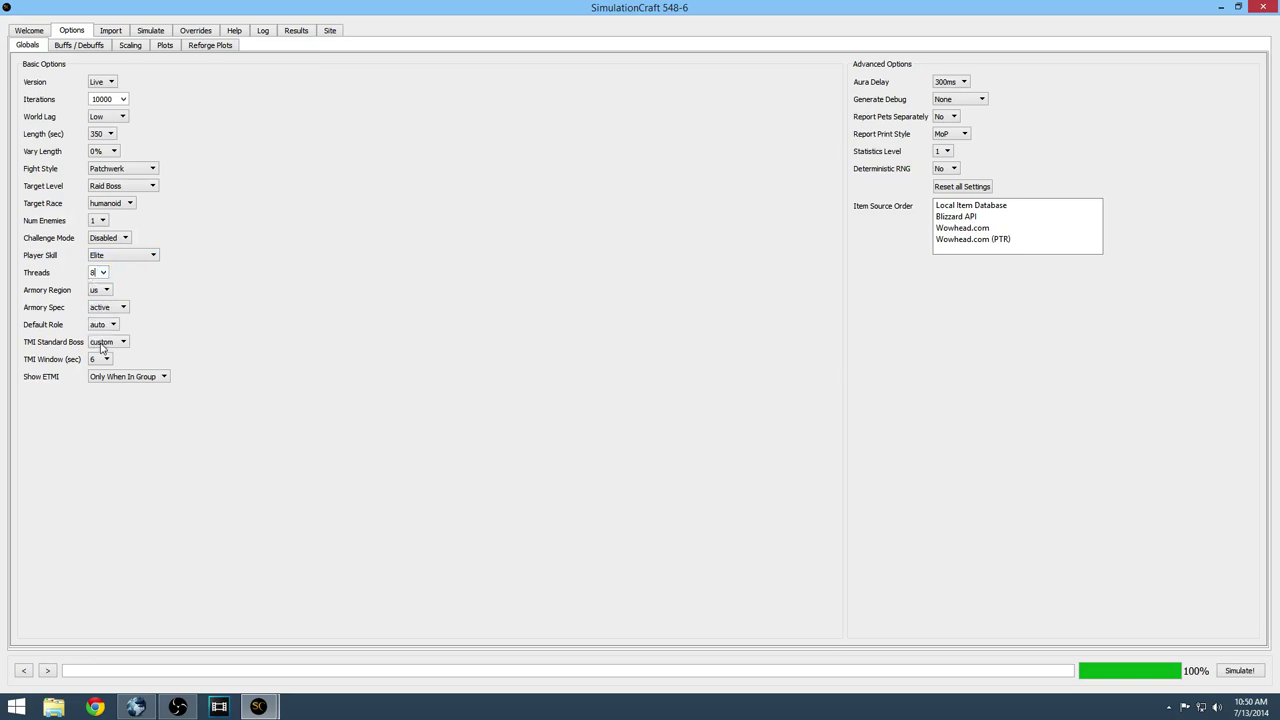
pyautogui.click(100, 294)
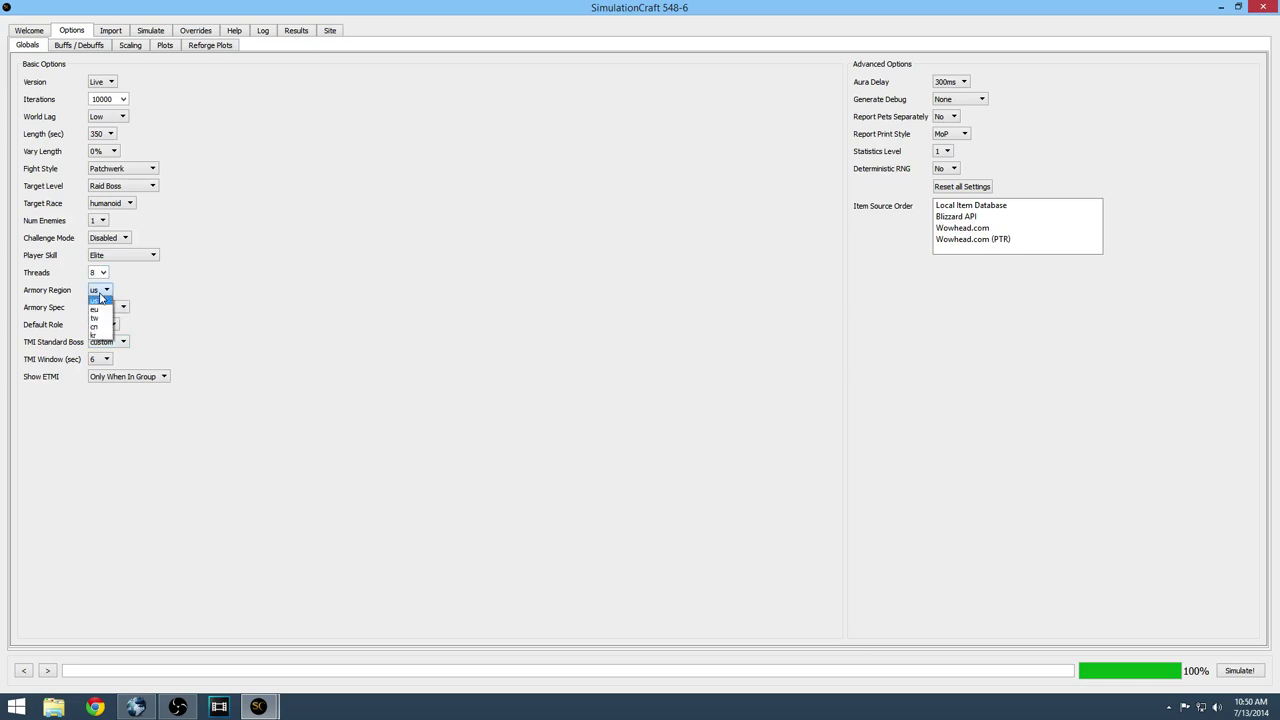
pyautogui.click(100, 297)
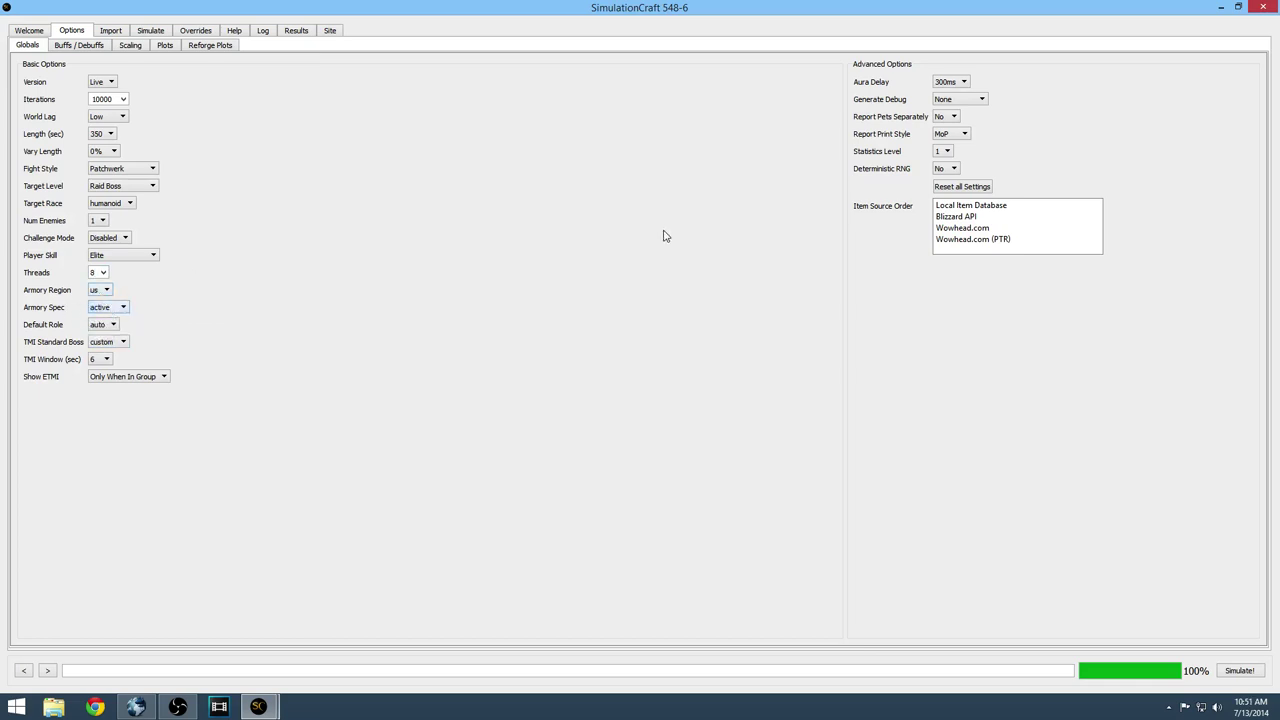
# Review the buff and debuff options and the stats selected for scaling analysis
pyautogui.click(77, 48)
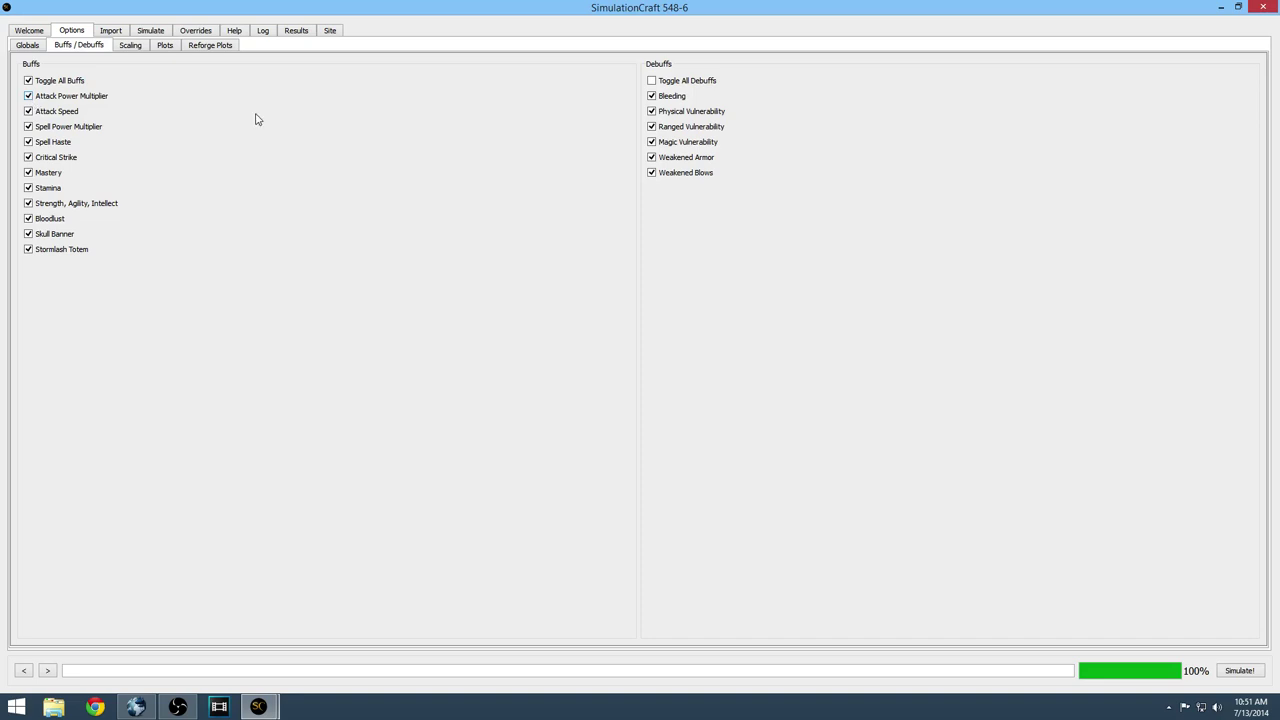
pyautogui.click(131, 46)
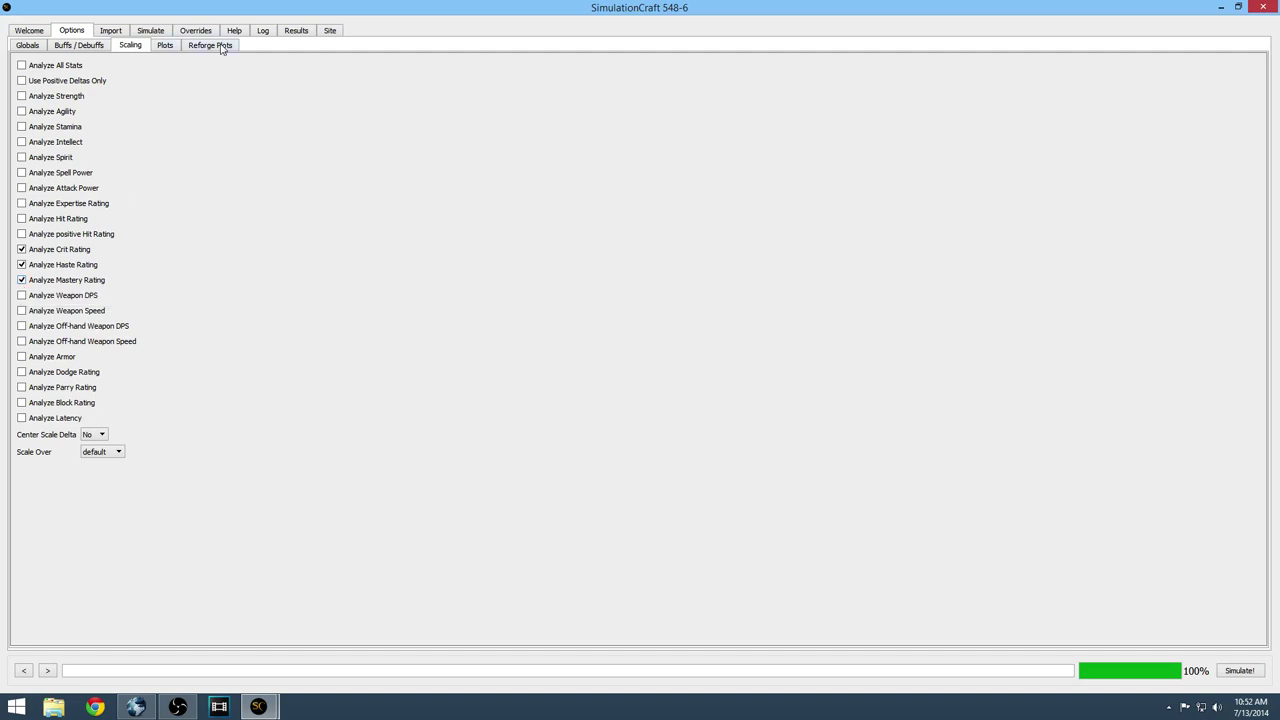
# Search the Battle.net import site for "infinity" and open the profile of the Infinity character on the Shattered Hand realm
pyautogui.click(111, 33)
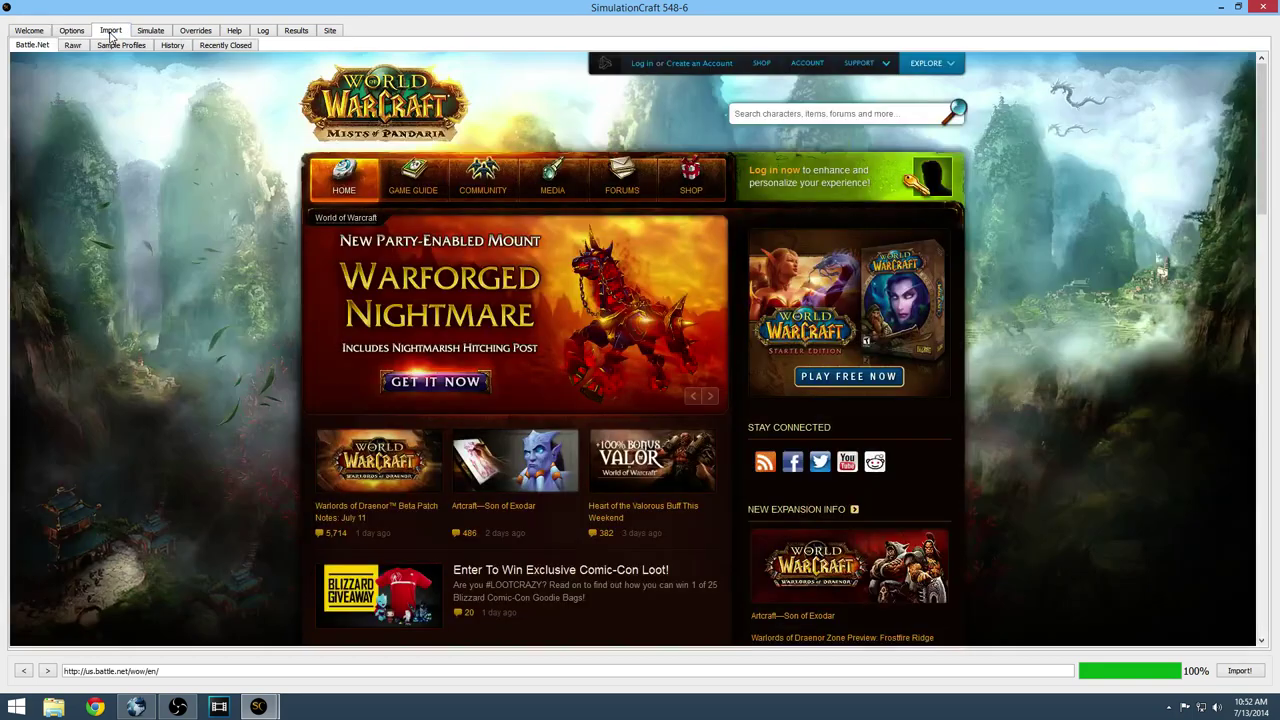
pyautogui.click(855, 116)
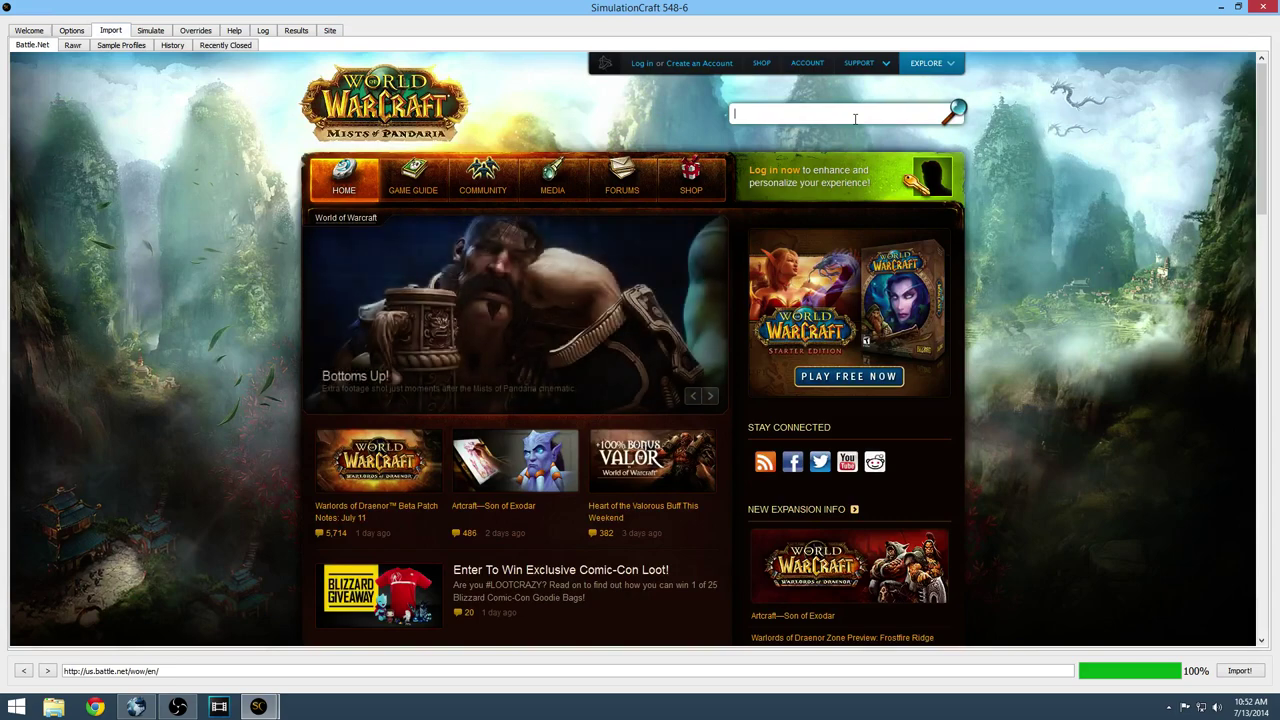
pyautogui.write('infinity')
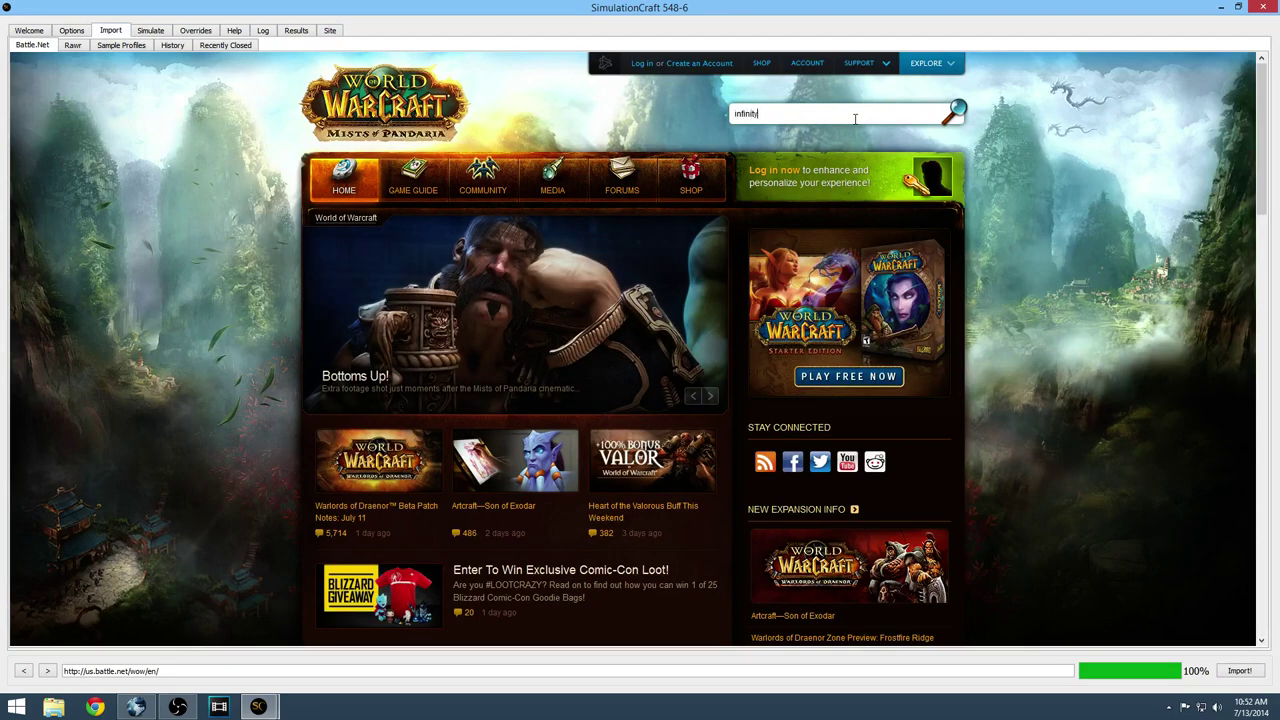
pyautogui.press('Return')
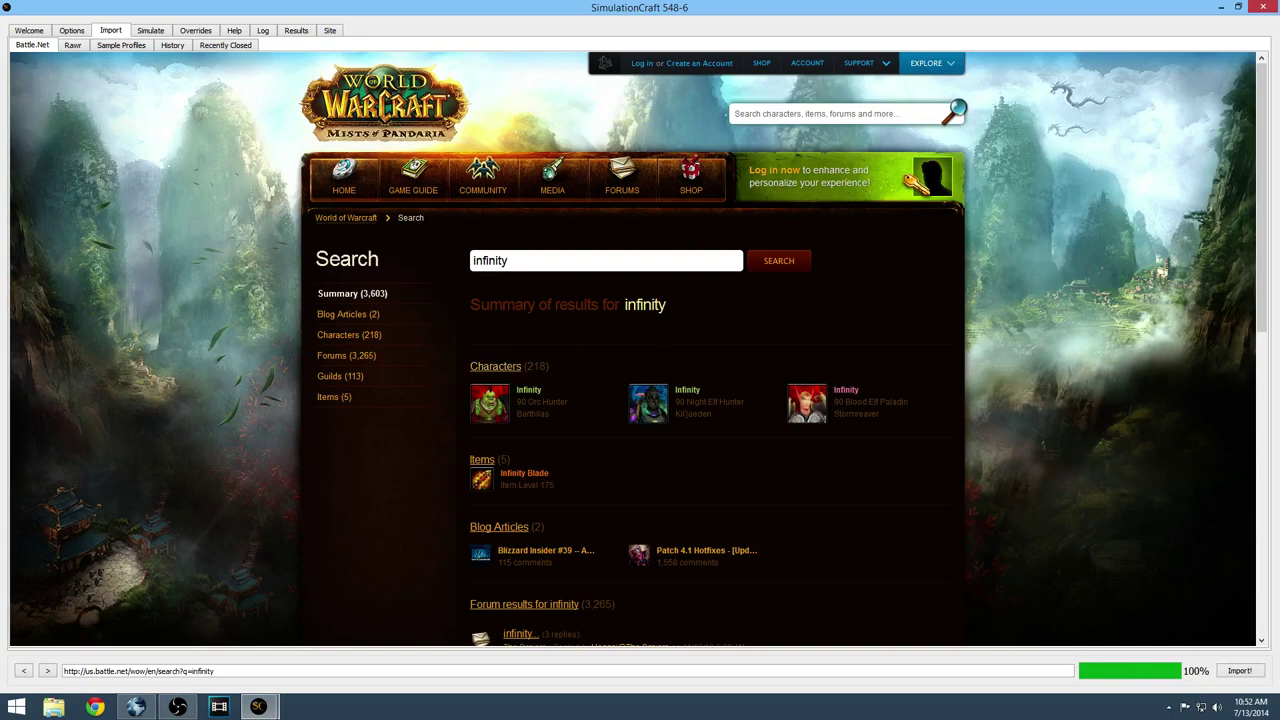
pyautogui.click(492, 368)
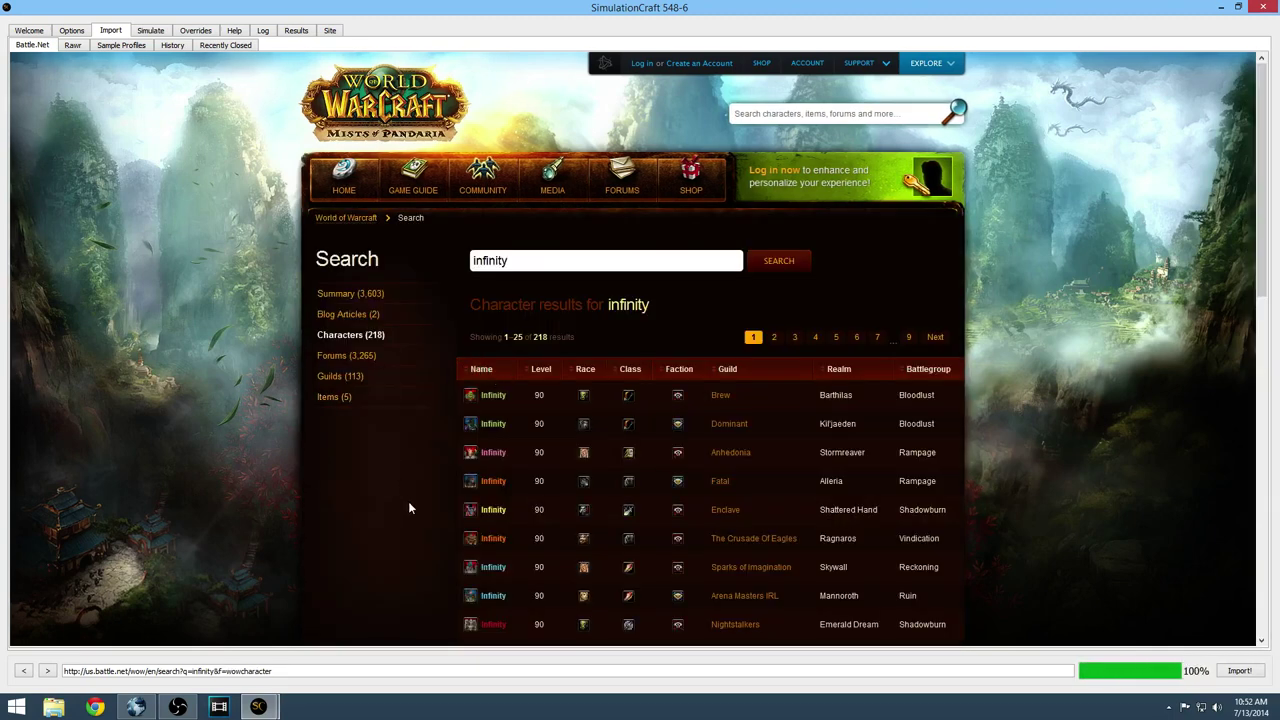
pyautogui.click(489, 510)
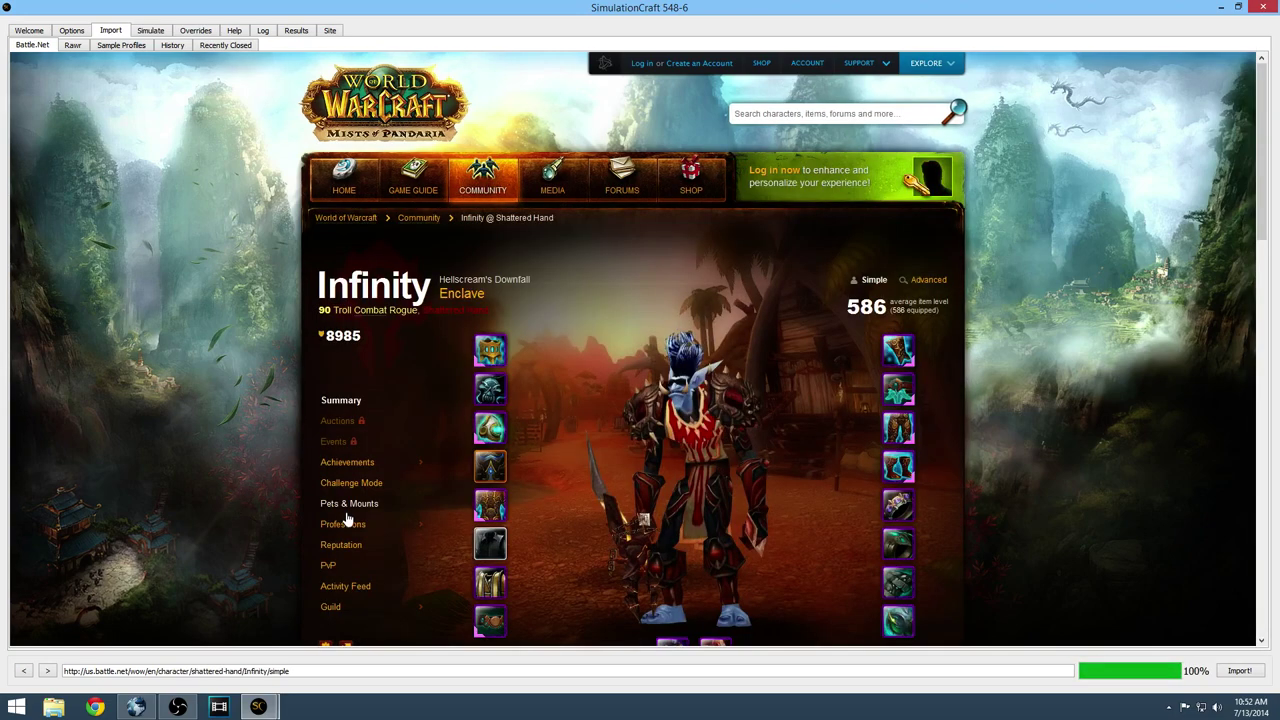
pyautogui.scroll(-2, 721, 412)
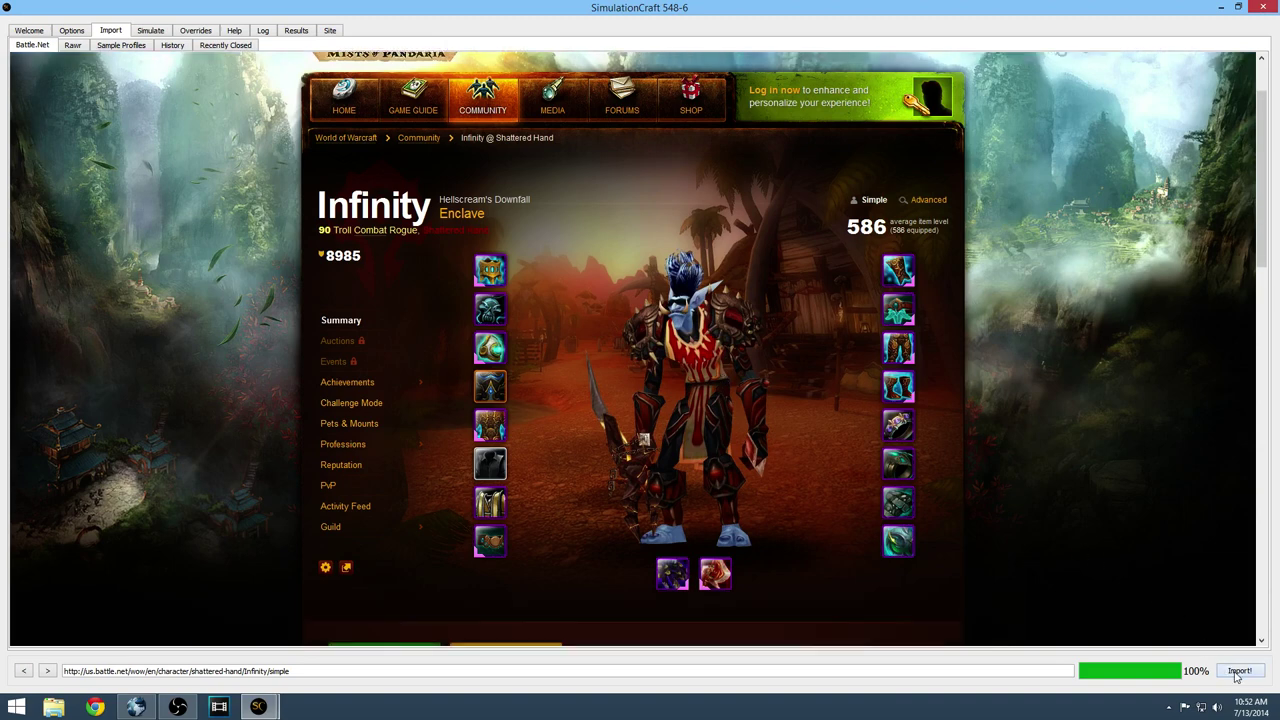
# View the Rawr XML import page, and expand the Deathknight and Mage groups in the sample profiles
pyautogui.click(75, 47)
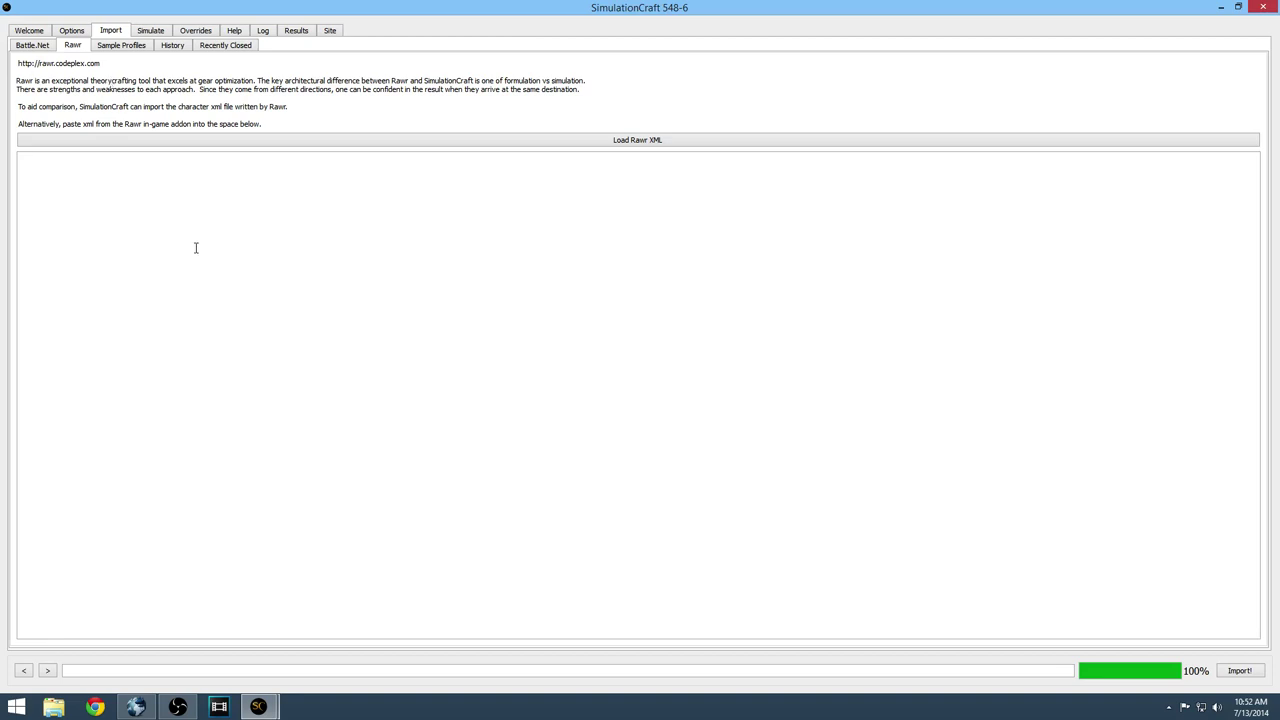
pyautogui.click(96, 178)
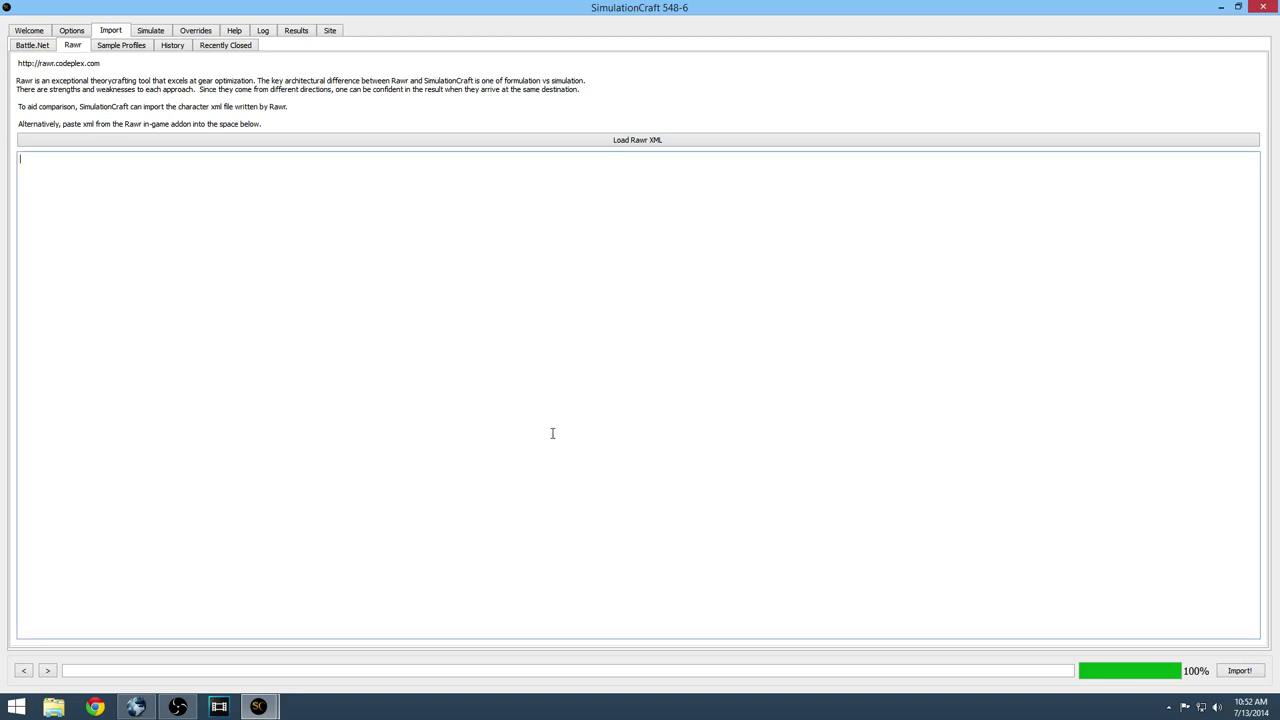
pyautogui.click(121, 46)
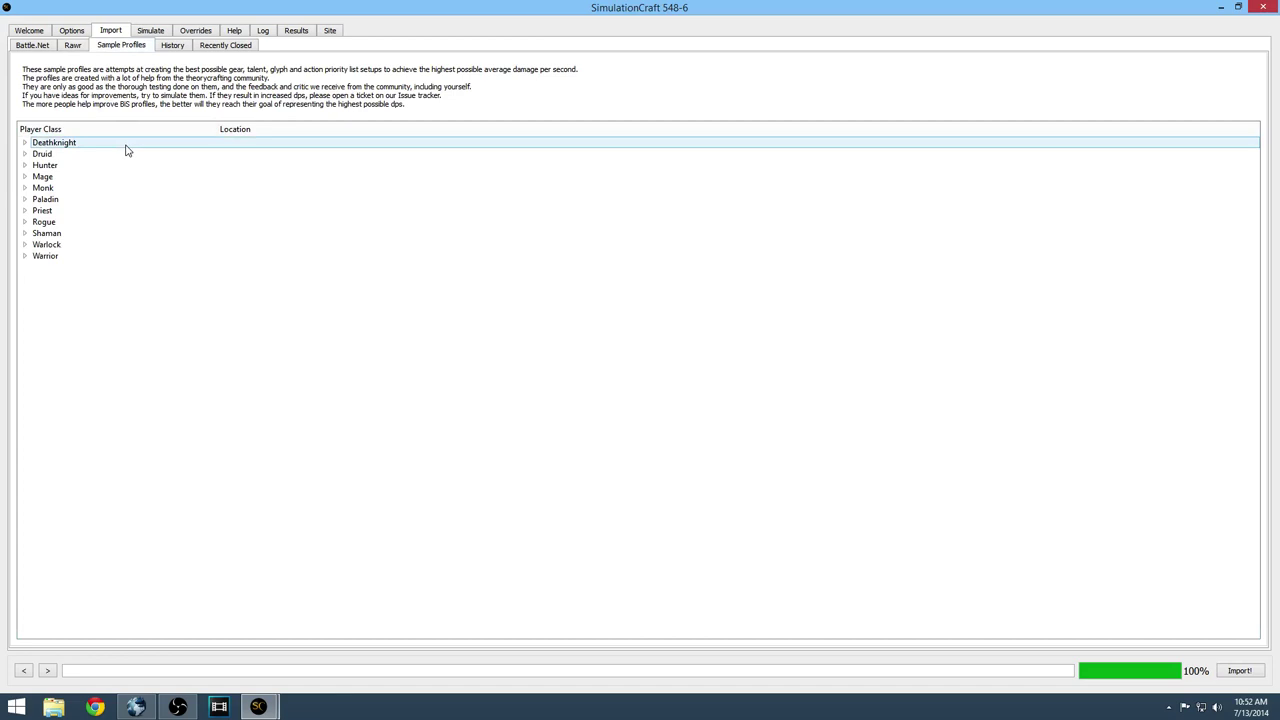
pyautogui.doubleClick(68, 147)
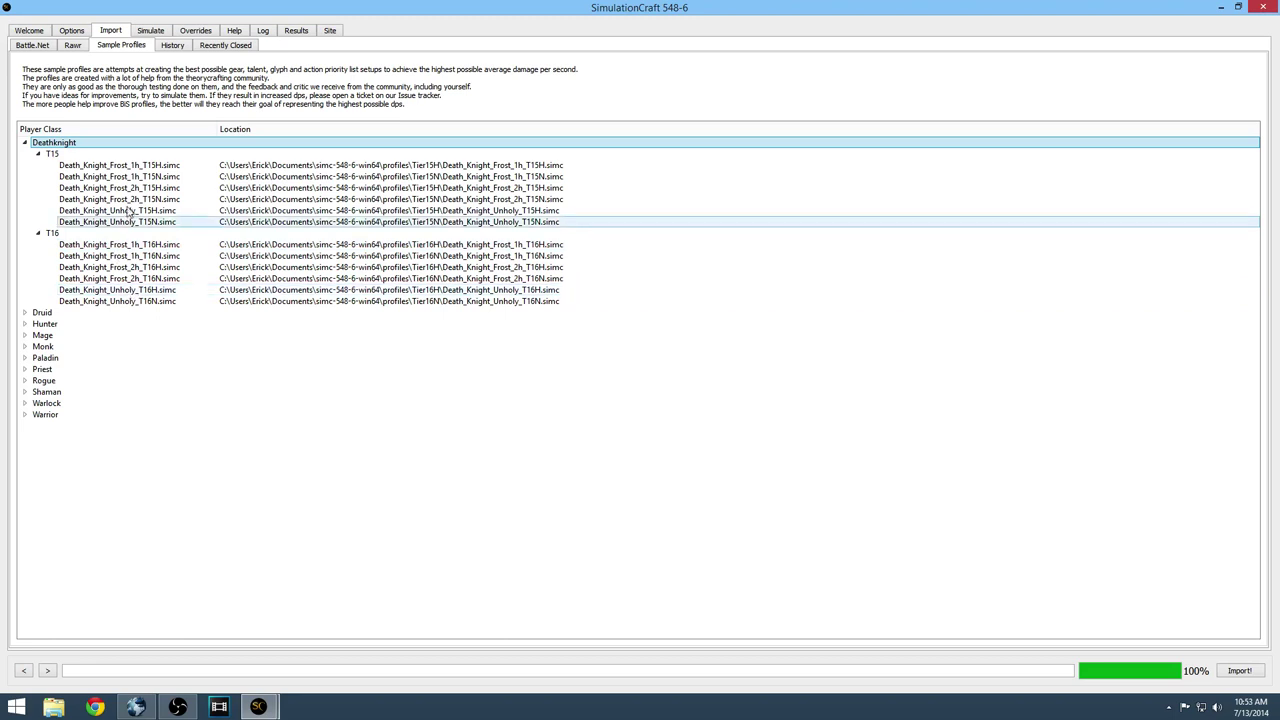
pyautogui.doubleClick(42, 337)
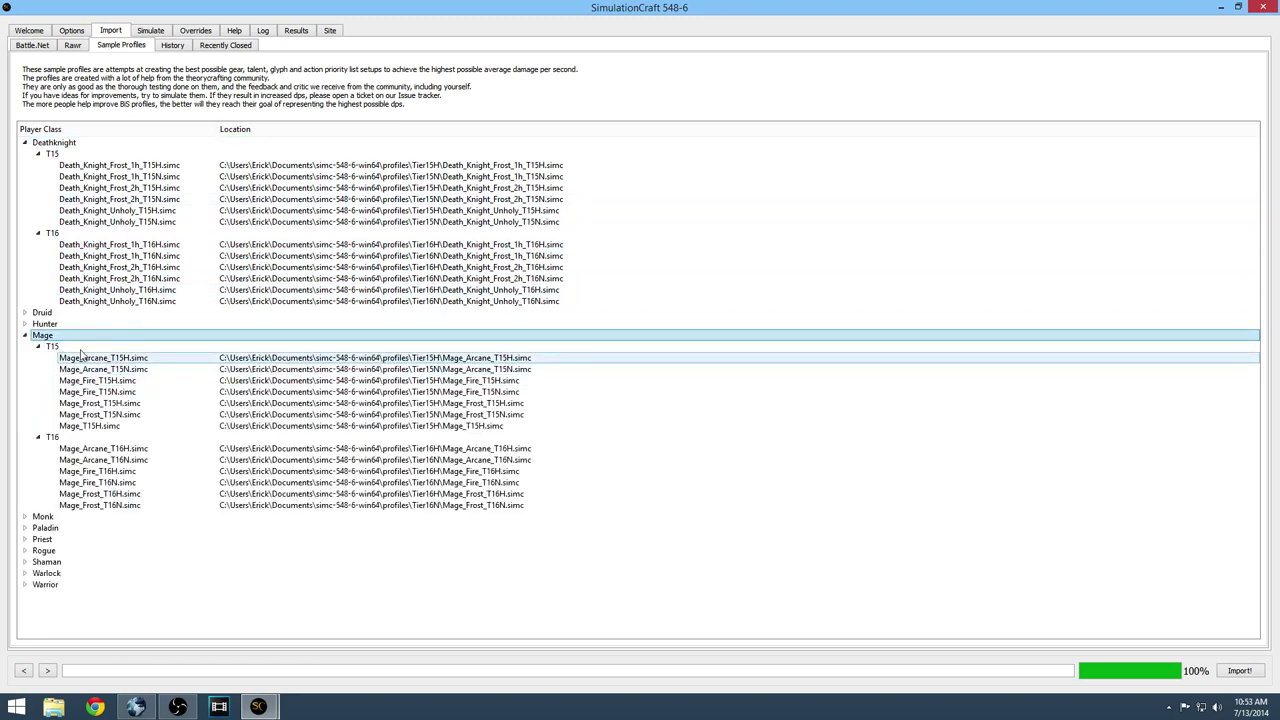
# Reopen the Infinity character from the import history and import its Battle.net profile for simulation
pyautogui.click(175, 47)
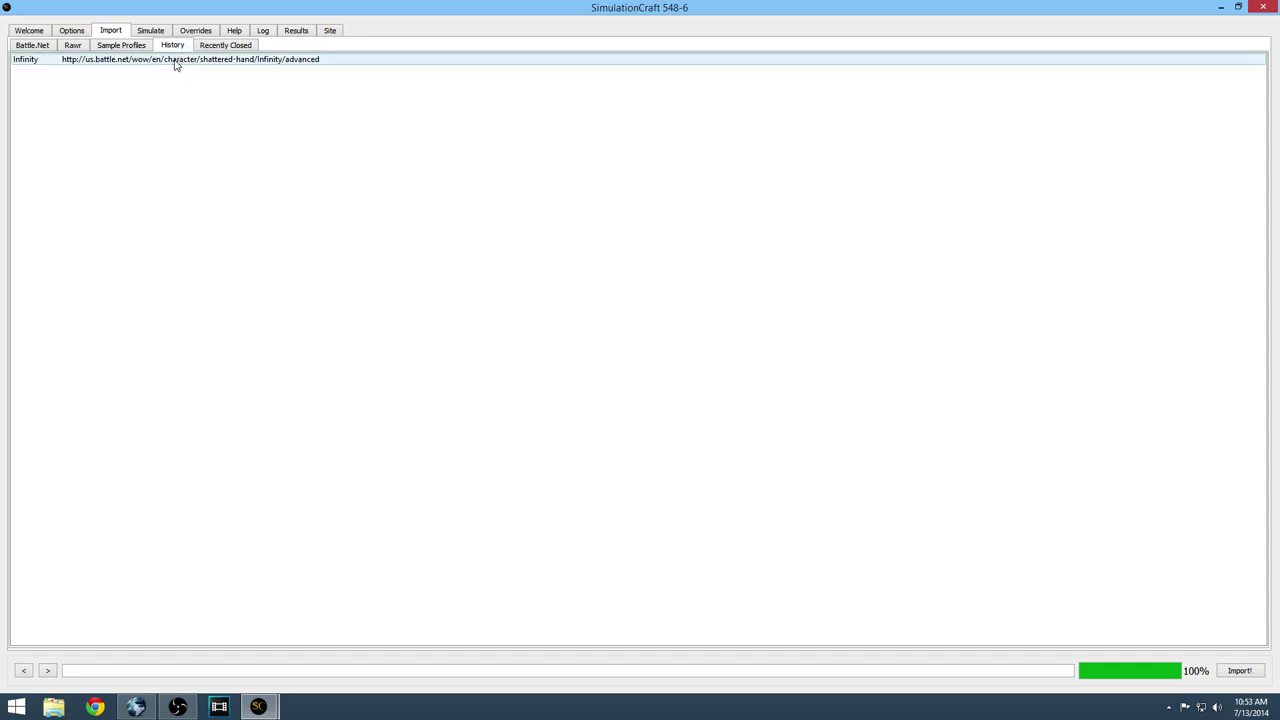
pyautogui.doubleClick(175, 63)
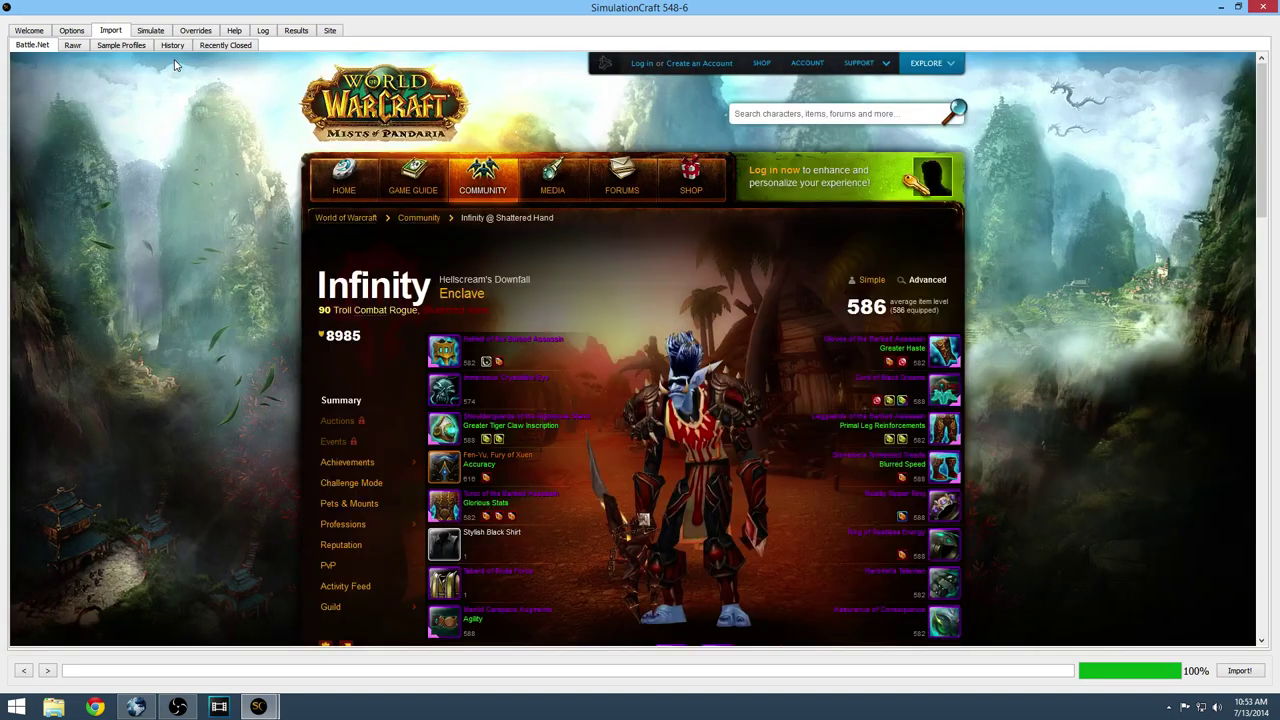
pyautogui.click(1249, 672)
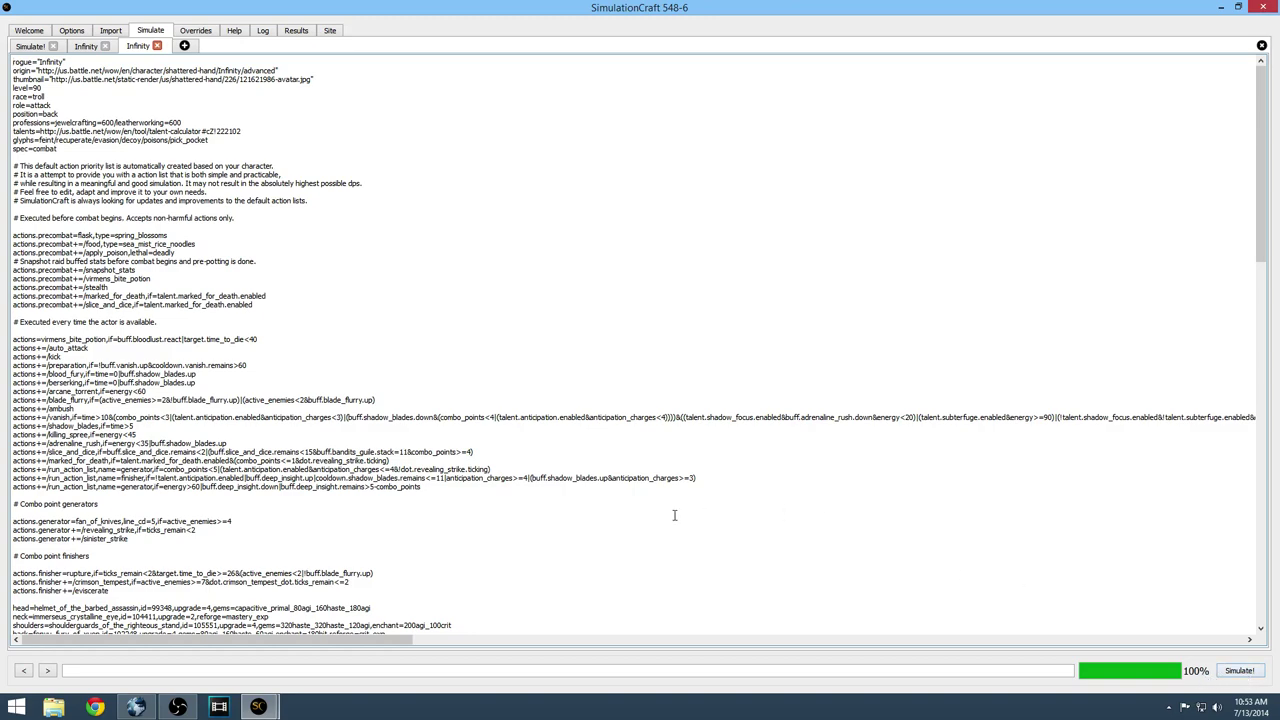
pyautogui.click(110, 31)
pyautogui.click(150, 31)
# Review the imported profile's header lines, including its origin address, professions and talents
pyautogui.moveTo(13, 61); pyautogui.dragTo(409, 8)
pyautogui.moveTo(294, 71); pyautogui.dragTo(37, 72)
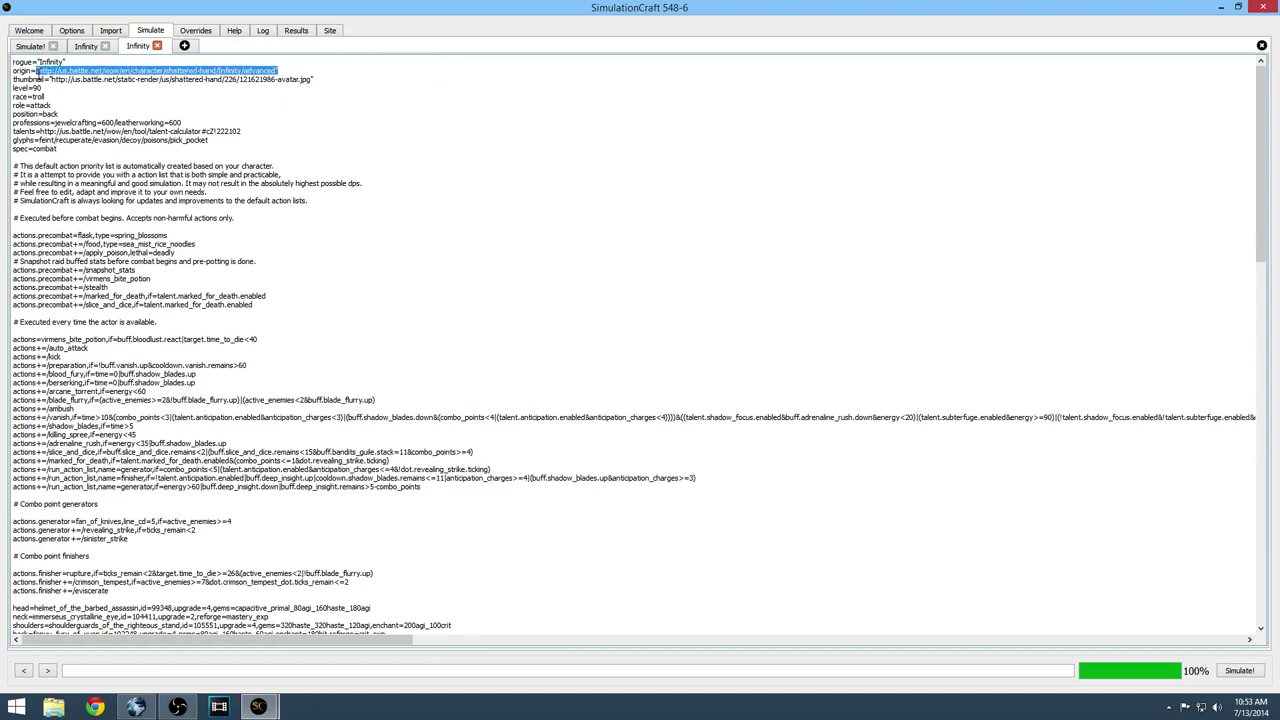
pyautogui.click(149, 114)
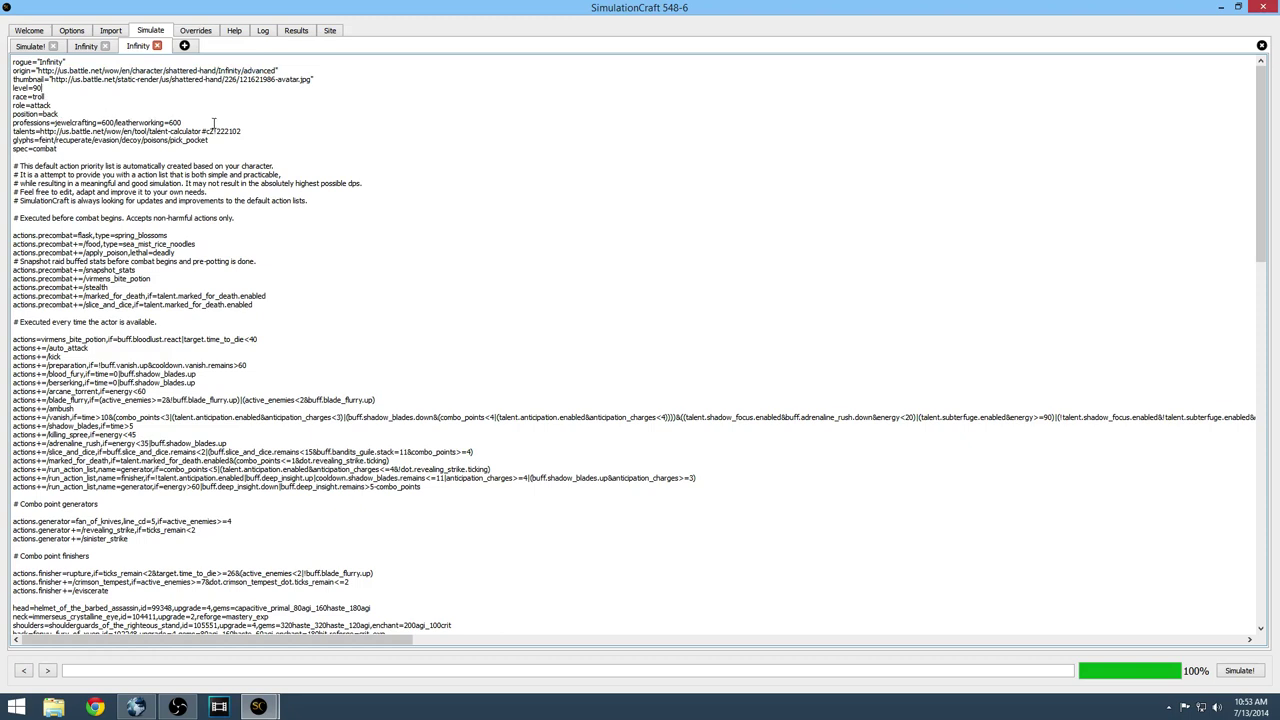
pyautogui.moveTo(181, 122); pyautogui.dragTo(55, 118)
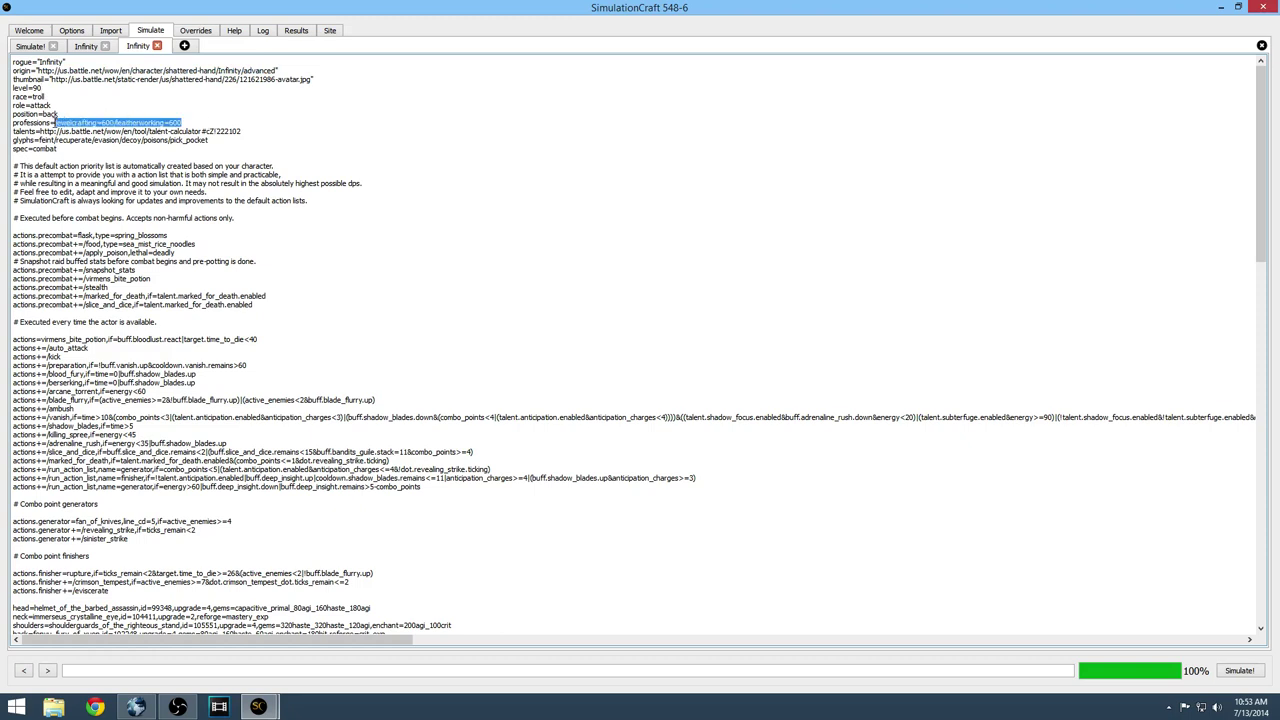
pyautogui.click(435, 142)
pyautogui.moveTo(253, 134); pyautogui.dragTo(325, 306)
pyautogui.click(326, 306)
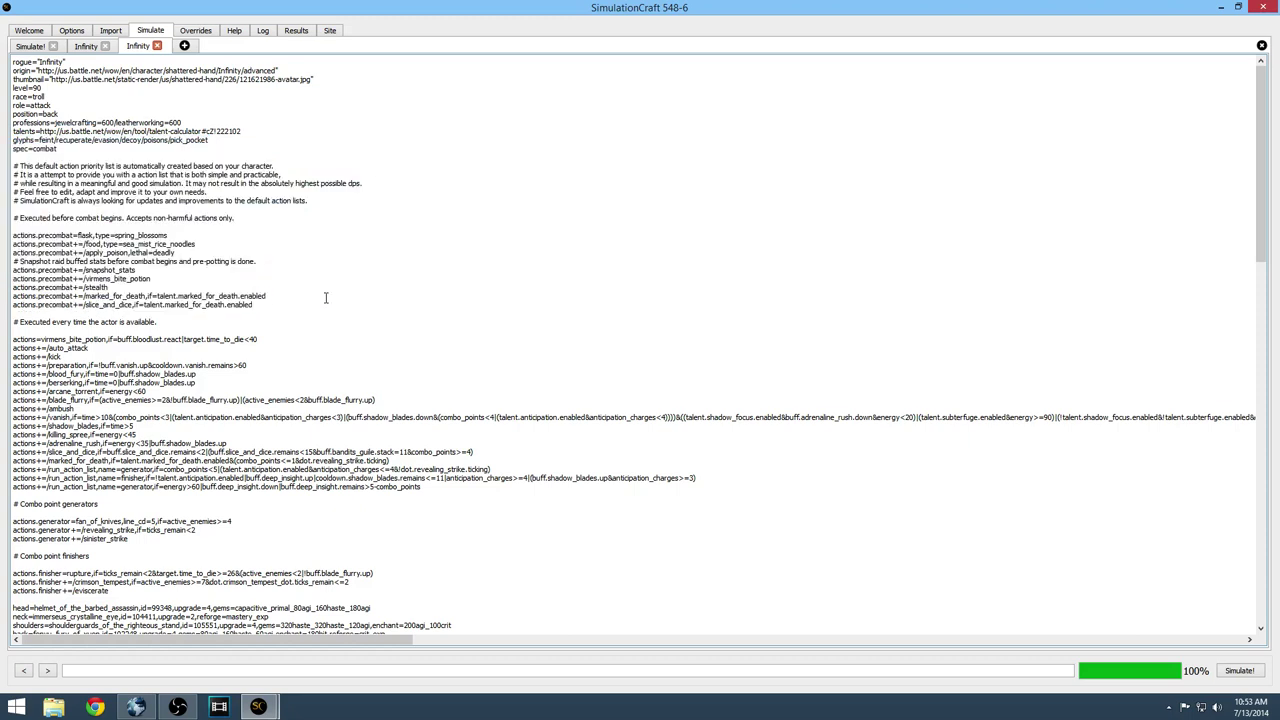
# Read the precombat action lines, including virmens_bite_potion and marked_for_death
pyautogui.moveTo(256, 215); pyautogui.dragTo(22, 223)
pyautogui.moveTo(264, 219); pyautogui.dragTo(61, 219)
pyautogui.click(62, 219)
pyautogui.moveTo(160, 280); pyautogui.dragTo(64, 280)
pyautogui.click(123, 288)
pyautogui.moveTo(285, 297); pyautogui.dragTo(63, 296)
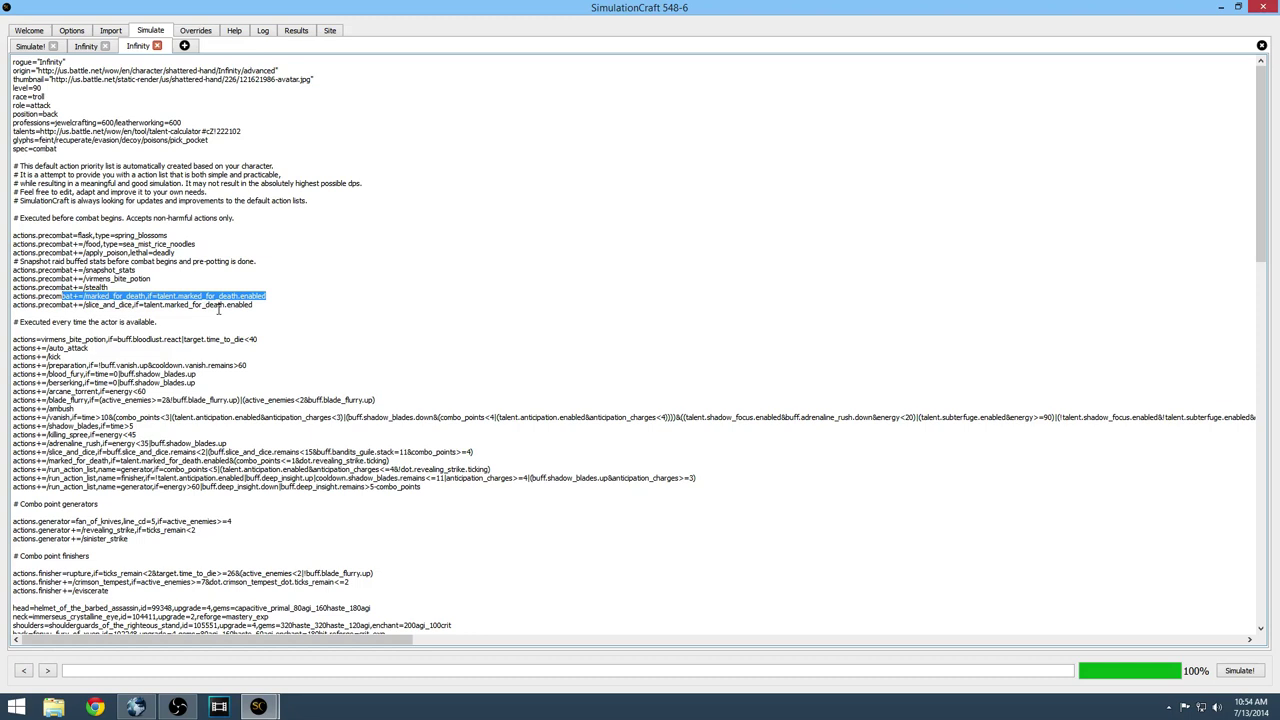
pyautogui.click(284, 300)
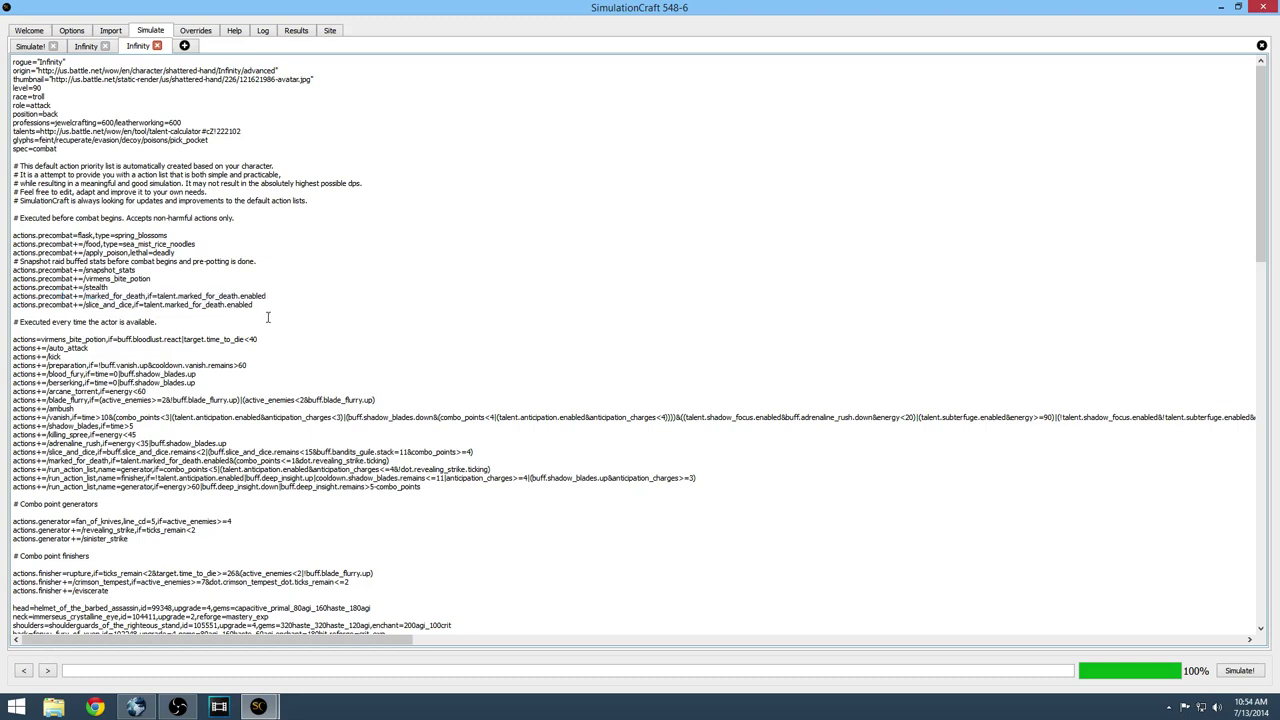
# Examine the combat action lines for the potion, auto_attack, preparation and blade_flurry with their conditions
pyautogui.click(213, 321)
pyautogui.moveTo(103, 338); pyautogui.dragTo(292, 334)
pyautogui.click(346, 339)
pyautogui.moveTo(101, 351); pyautogui.dragTo(18, 348)
pyautogui.click(168, 353)
pyautogui.moveTo(292, 366); pyautogui.dragTo(134, 366)
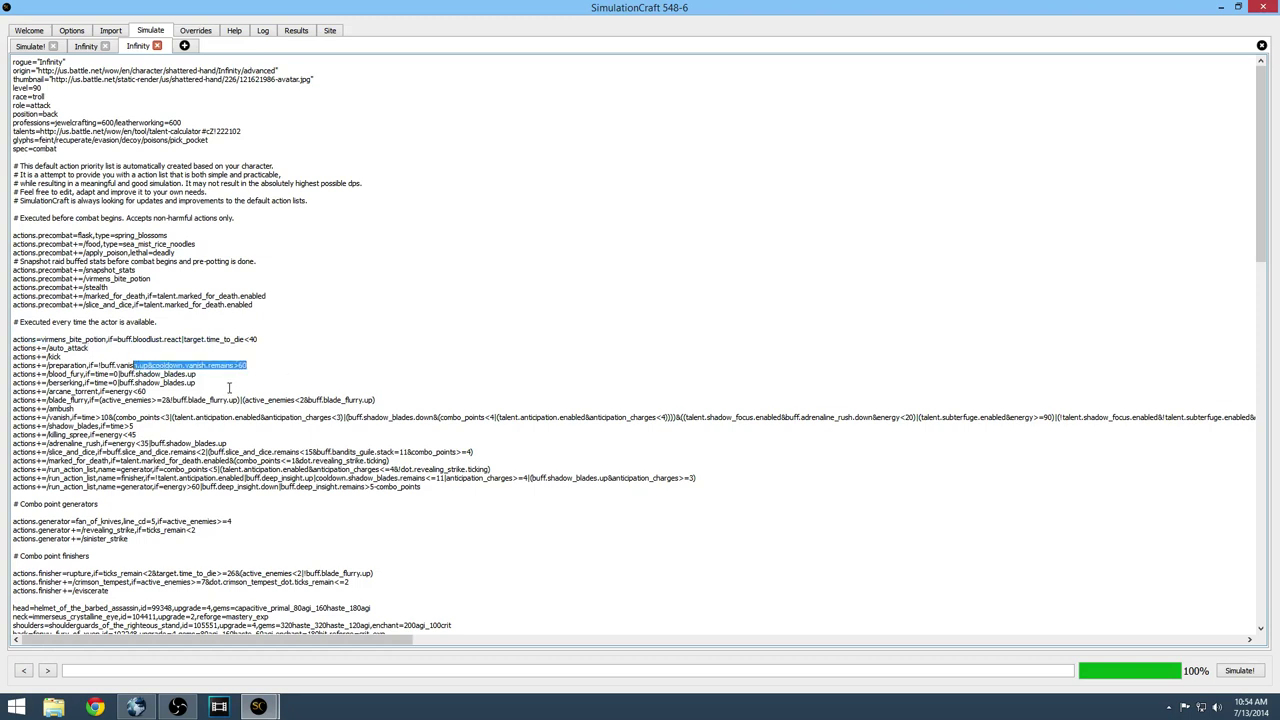
pyautogui.click(197, 389)
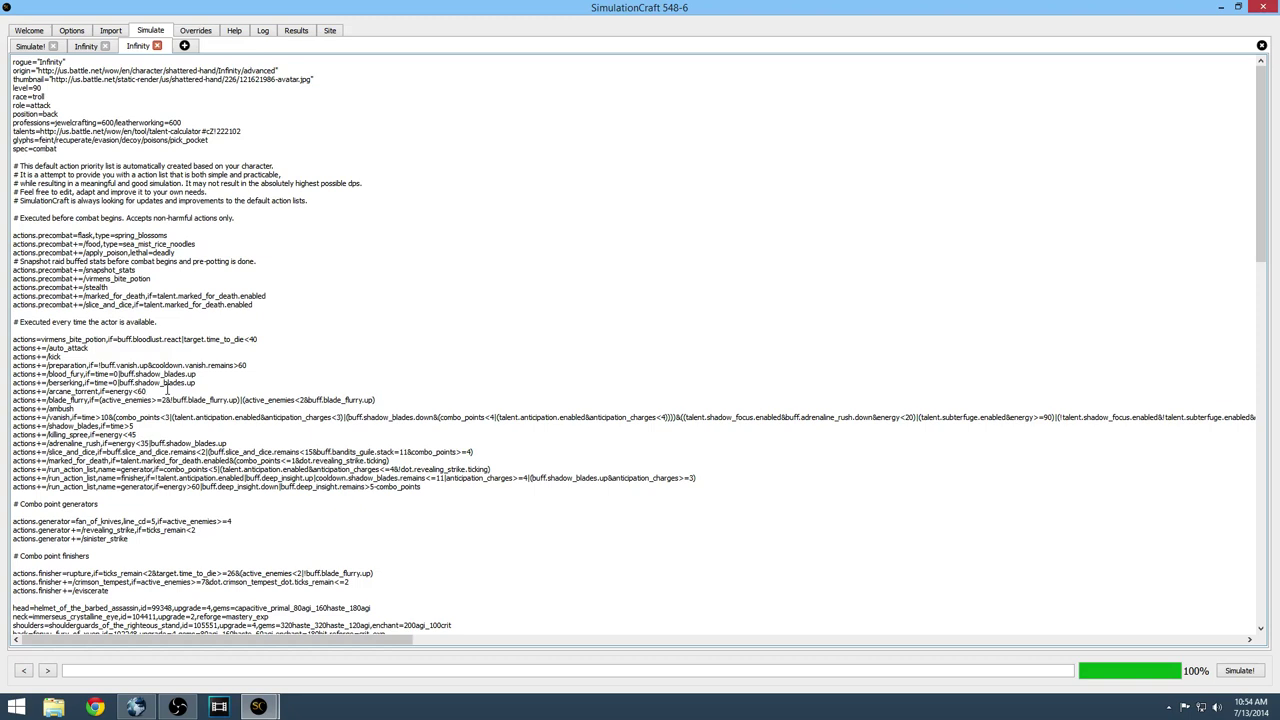
pyautogui.moveTo(378, 399); pyautogui.dragTo(13, 399)
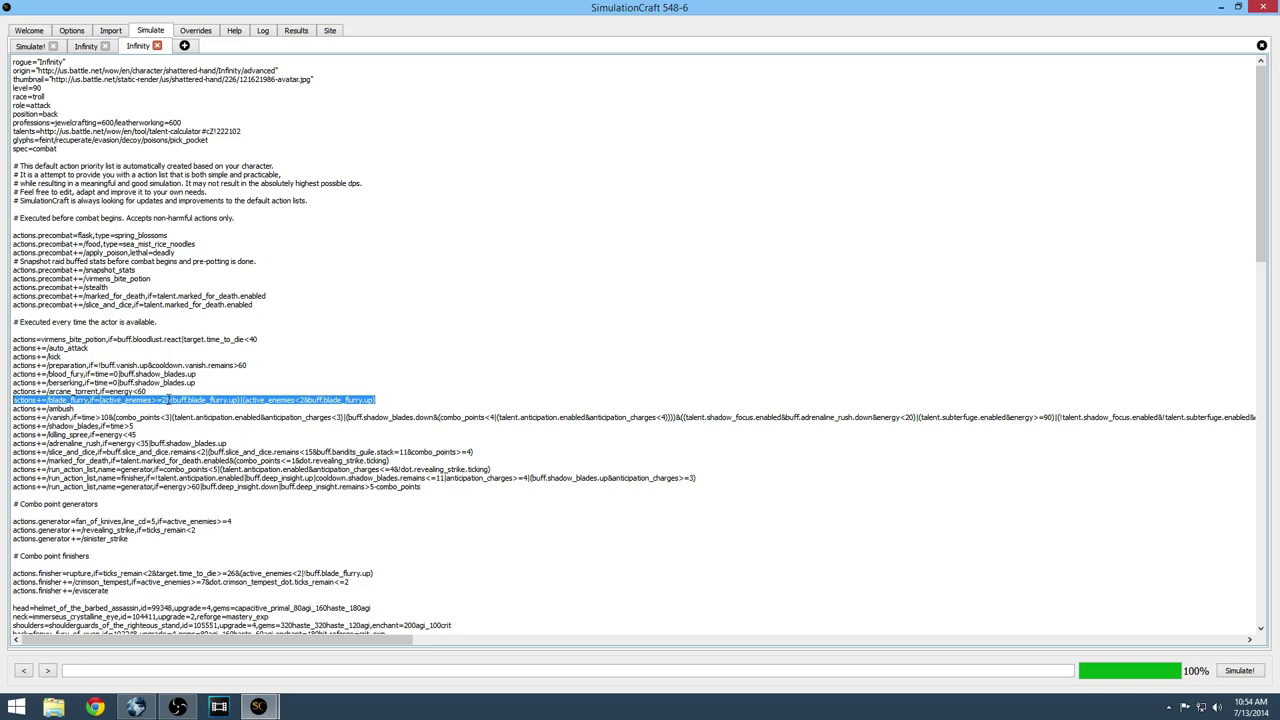
pyautogui.click(511, 400)
# Check the number of enemies in the global options and return to the Infinity profile script
pyautogui.click(80, 32)
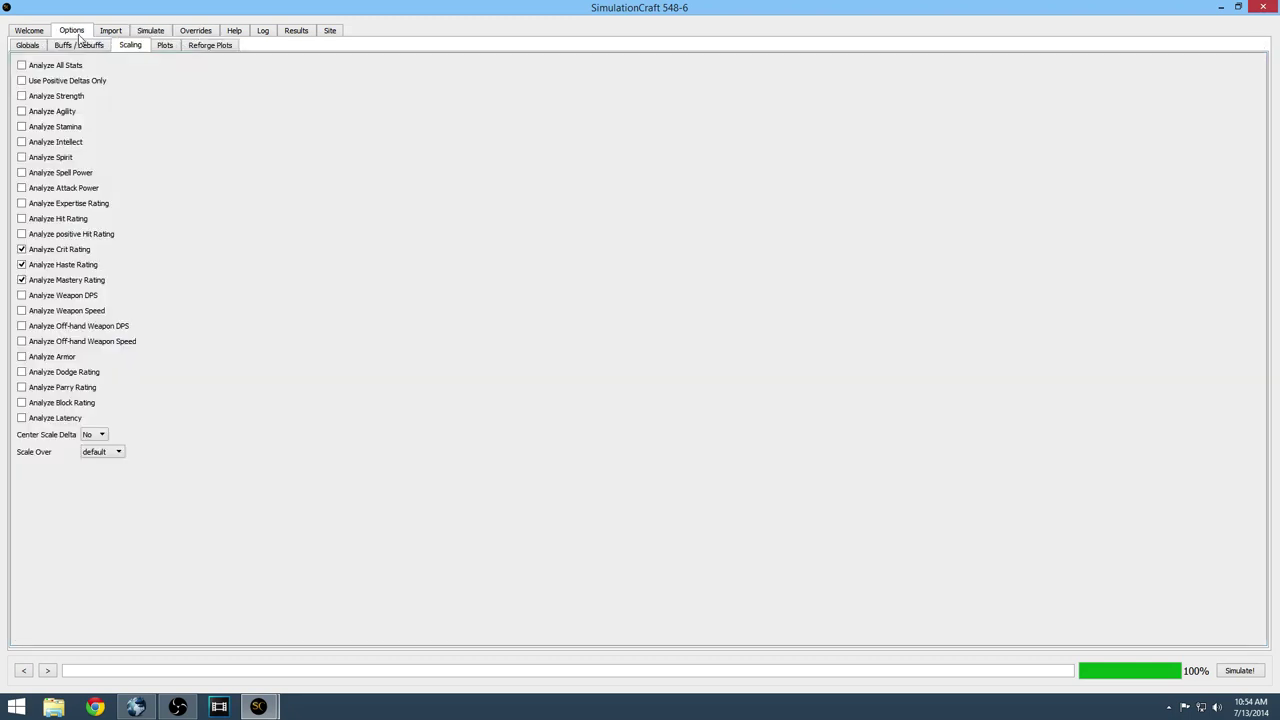
pyautogui.click(35, 46)
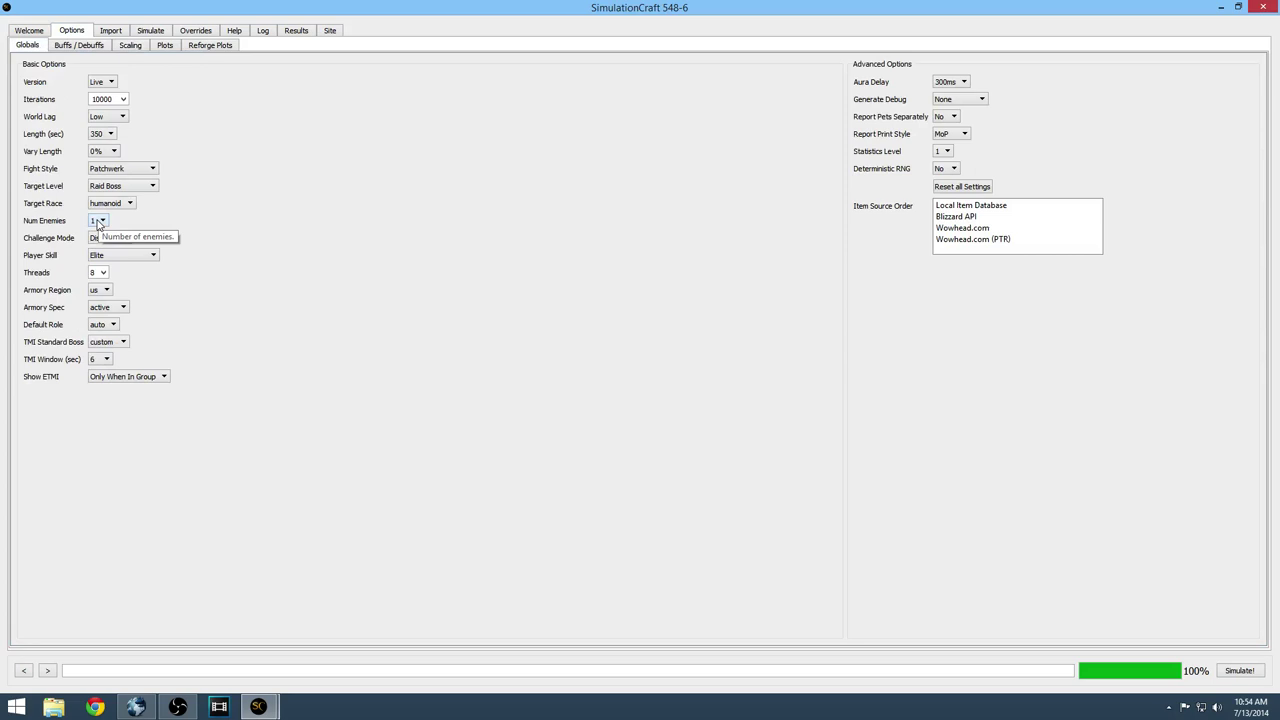
pyautogui.click(154, 35)
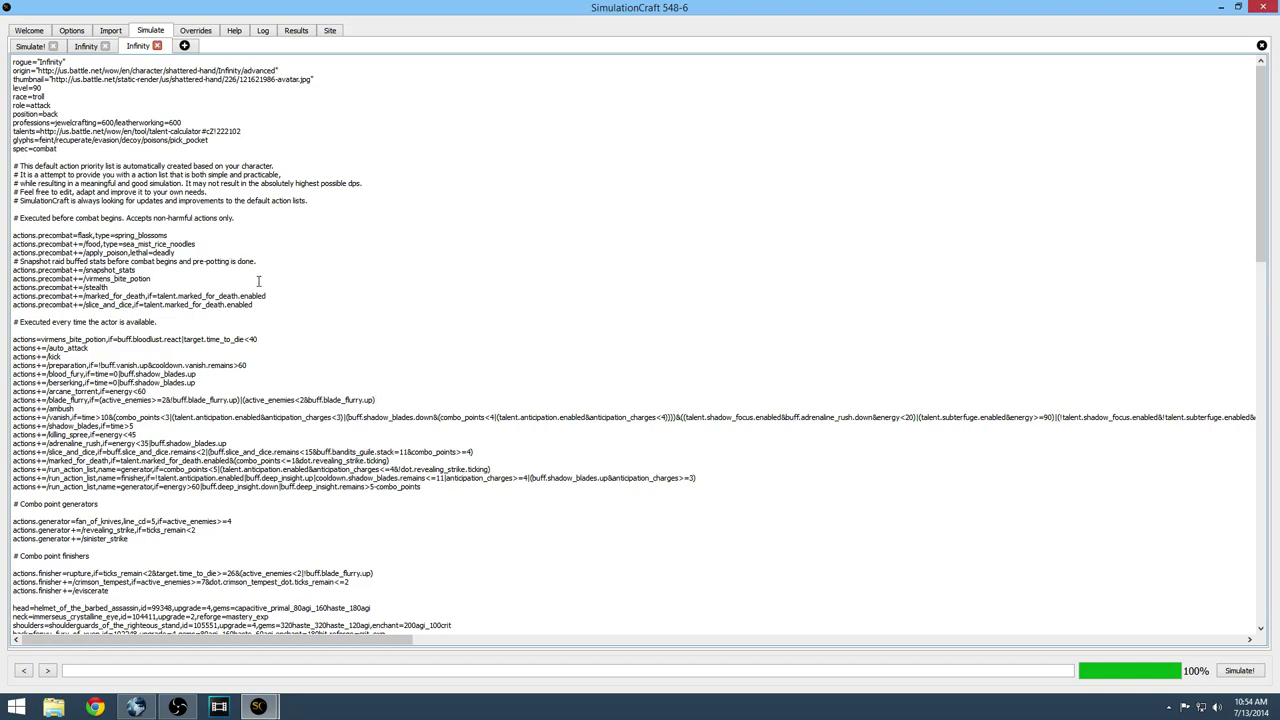
# Review the order of the combat action priority list through to its run_action_list lines
pyautogui.click(378, 398)
pyautogui.scroll(-3, 336, 405)
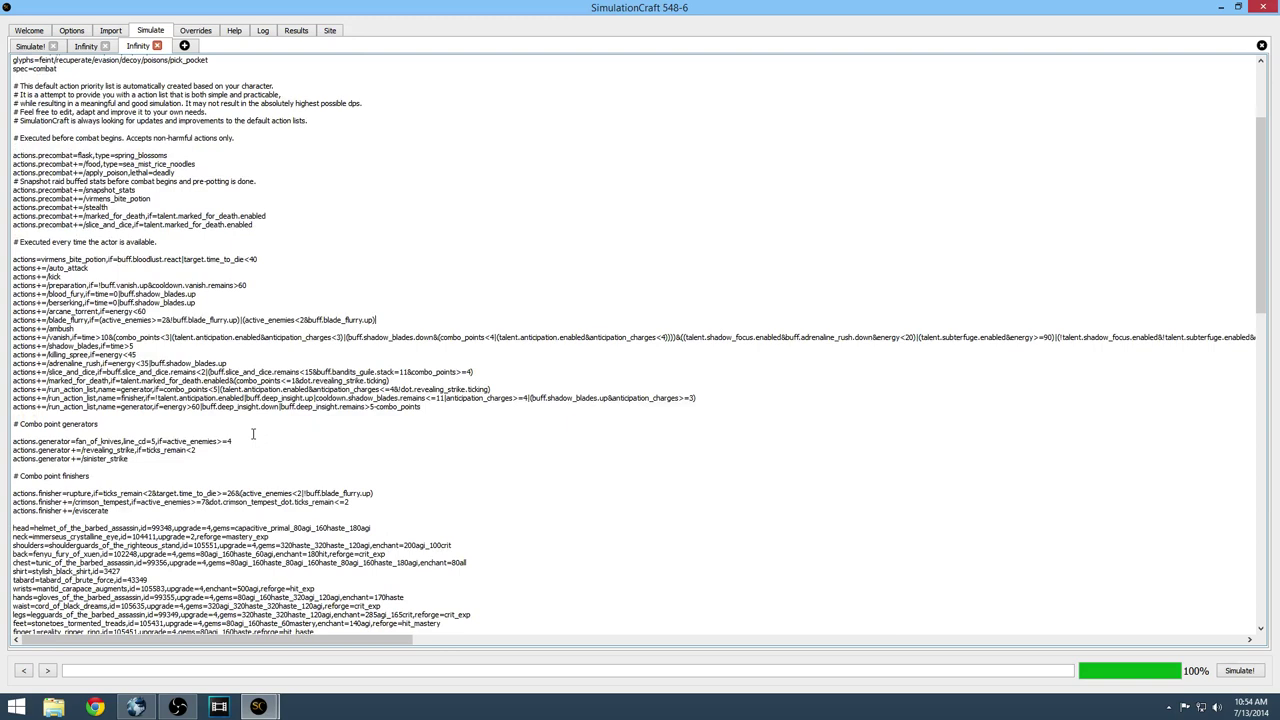
pyautogui.scroll(3, 253, 433)
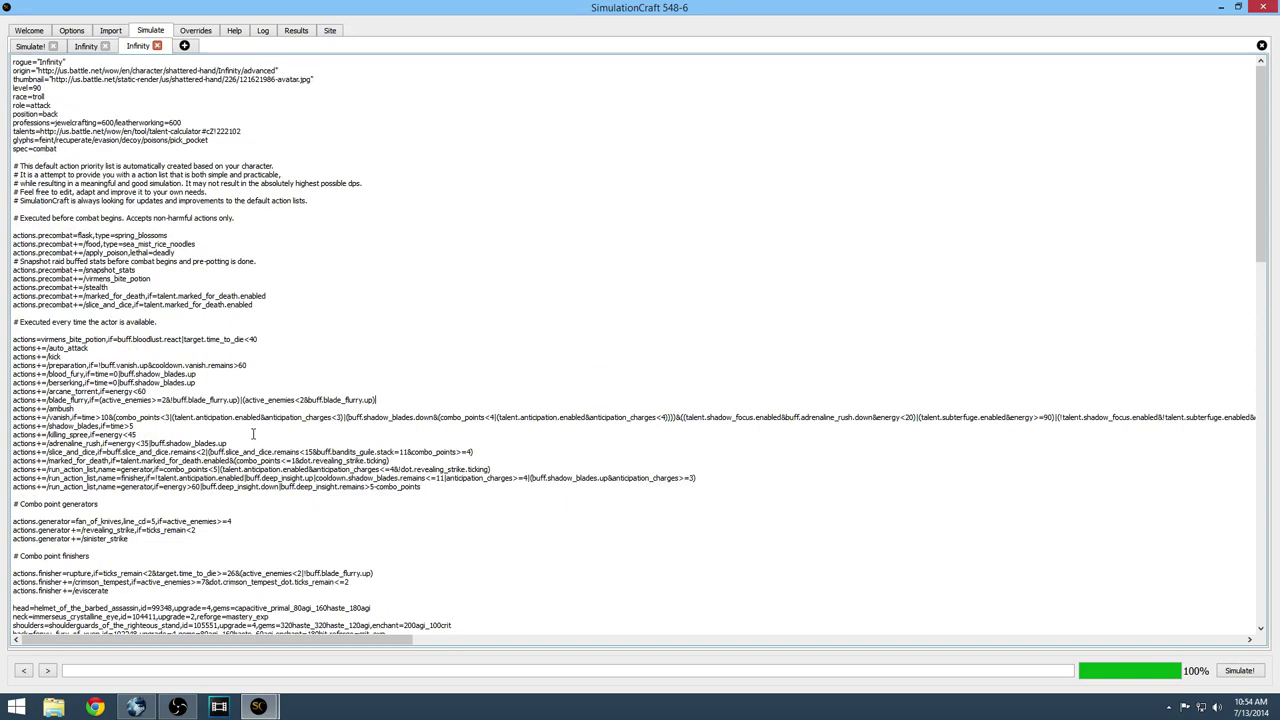
pyautogui.moveTo(425, 487); pyautogui.dragTo(349, 330)
pyautogui.click(349, 330)
pyautogui.scroll(-6, 321, 301)
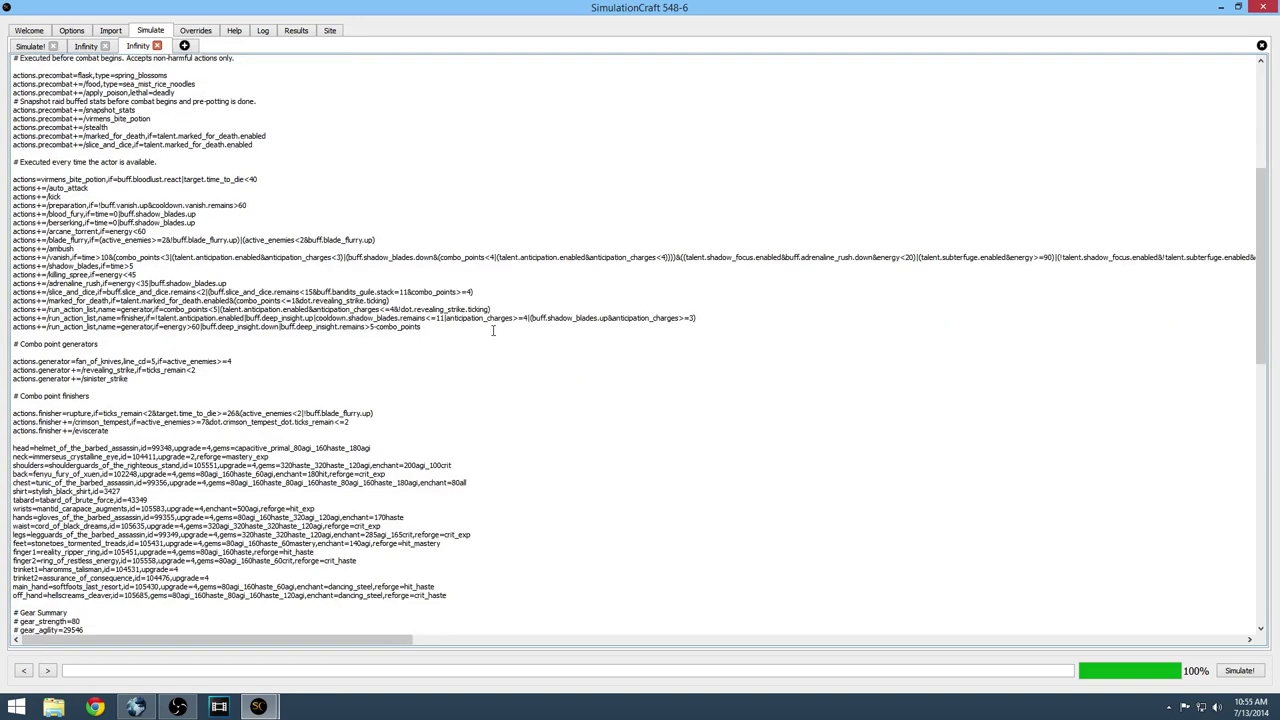
pyautogui.moveTo(491, 331); pyautogui.dragTo(60, 222)
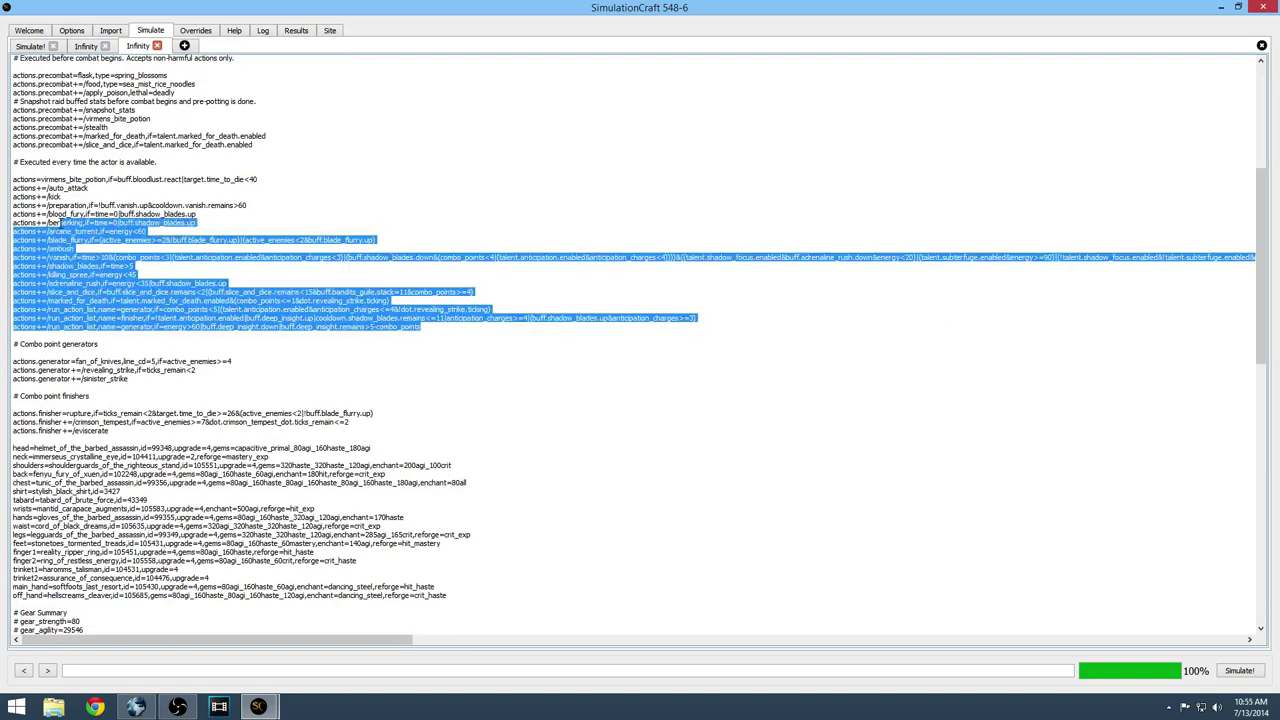
pyautogui.click(360, 215)
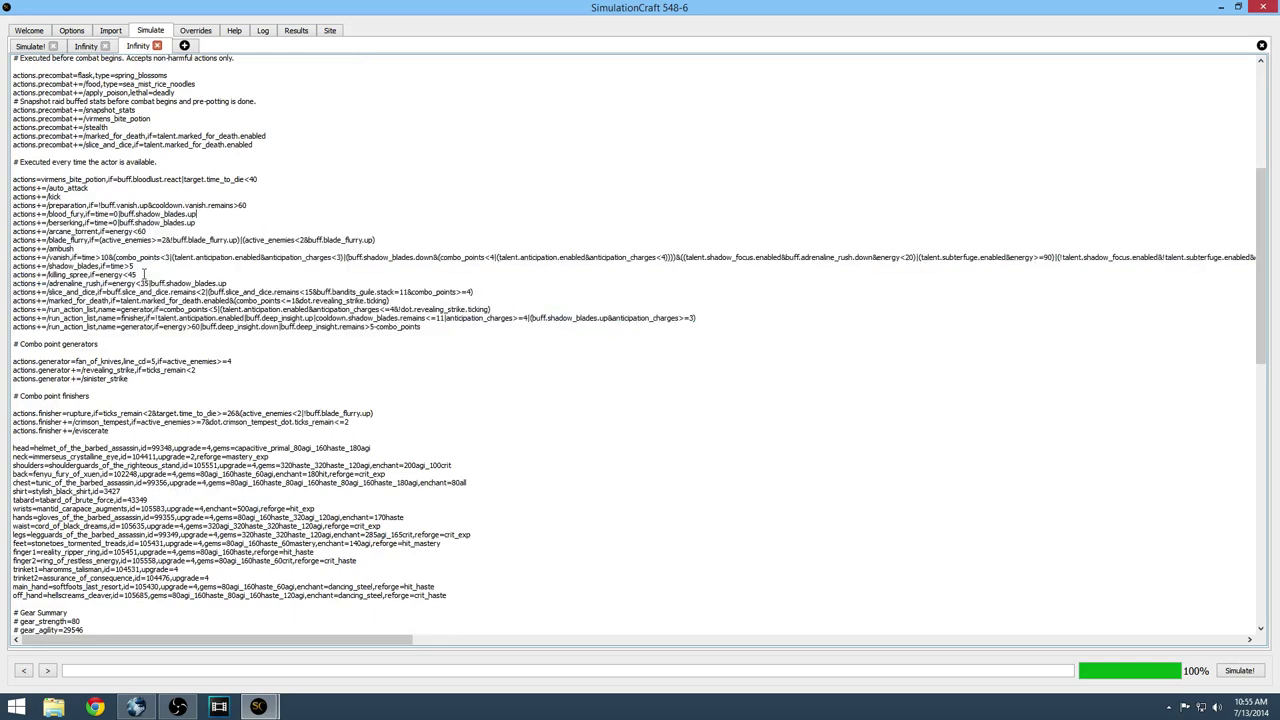
# Examine the conditions on the killing_spree, shadow_blades and vanish action lines
pyautogui.moveTo(144, 273); pyautogui.dragTo(127, 274)
pyautogui.click(139, 274)
pyautogui.moveTo(136, 266); pyautogui.dragTo(130, 258)
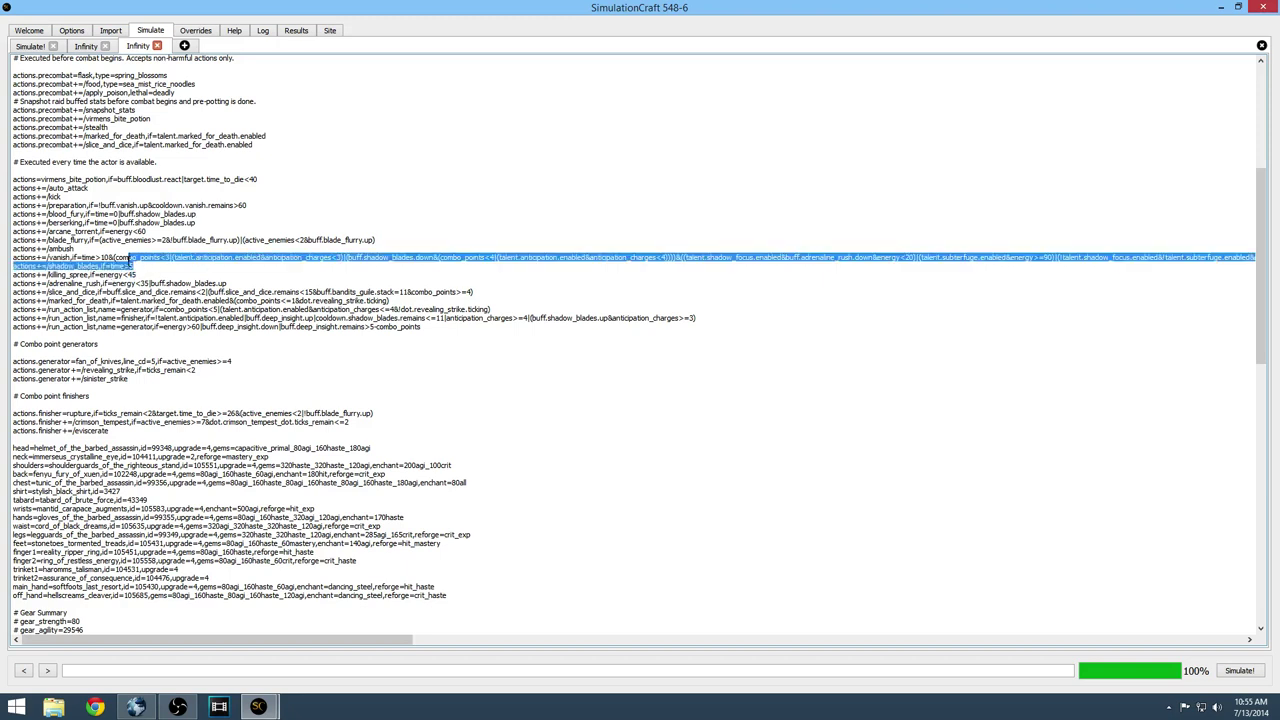
pyautogui.click(130, 258)
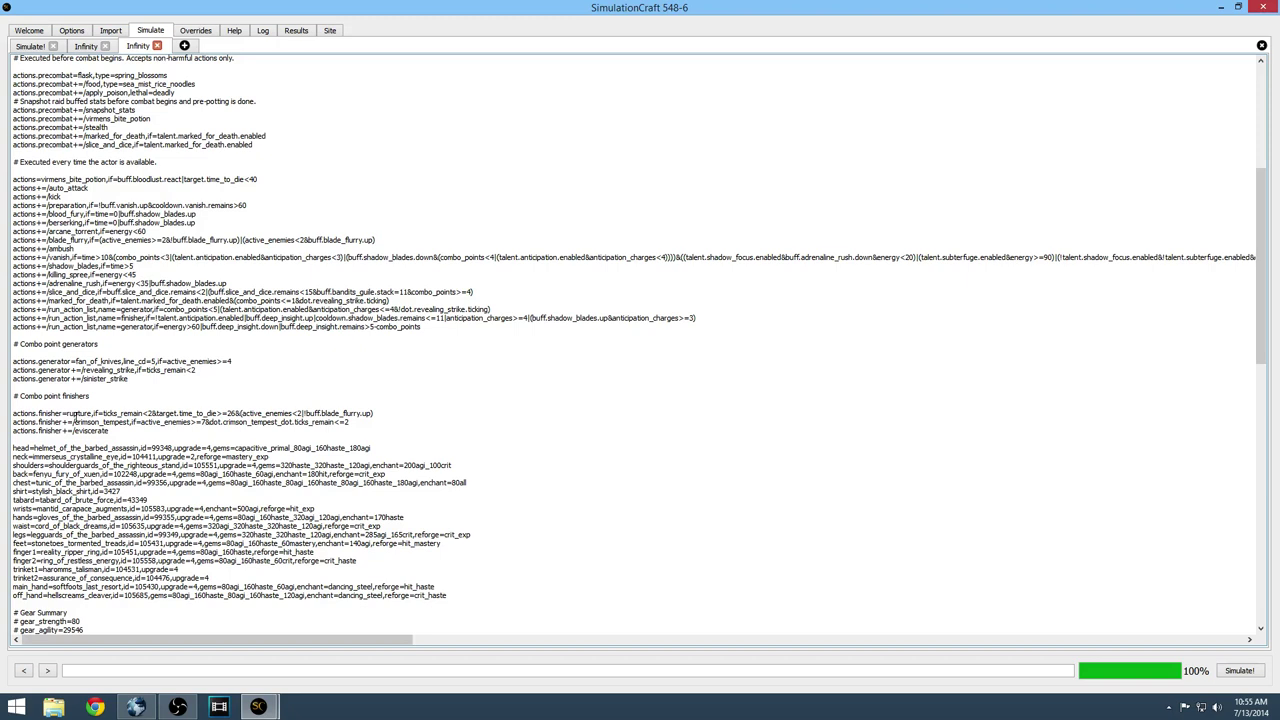
# Delete the rupture line from the combo point finishers and undo the deletion
pyautogui.moveTo(375, 413); pyautogui.dragTo(13, 413)
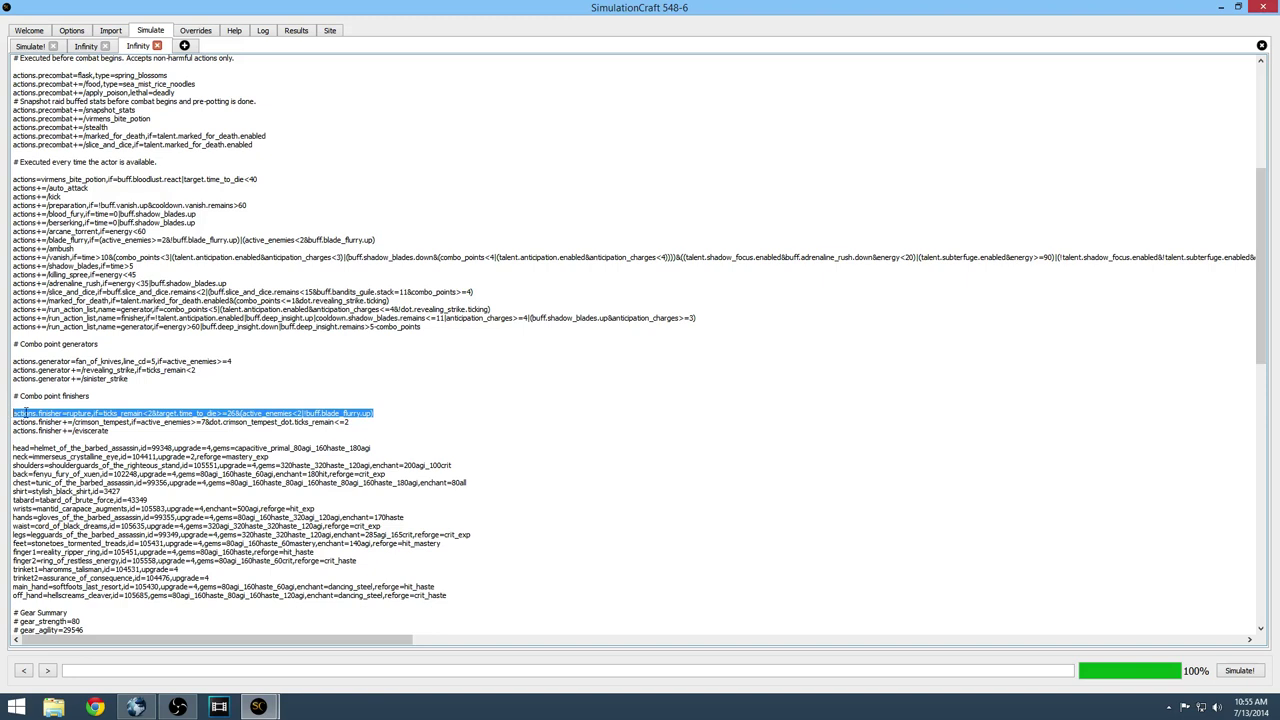
pyautogui.press('BackSpace')
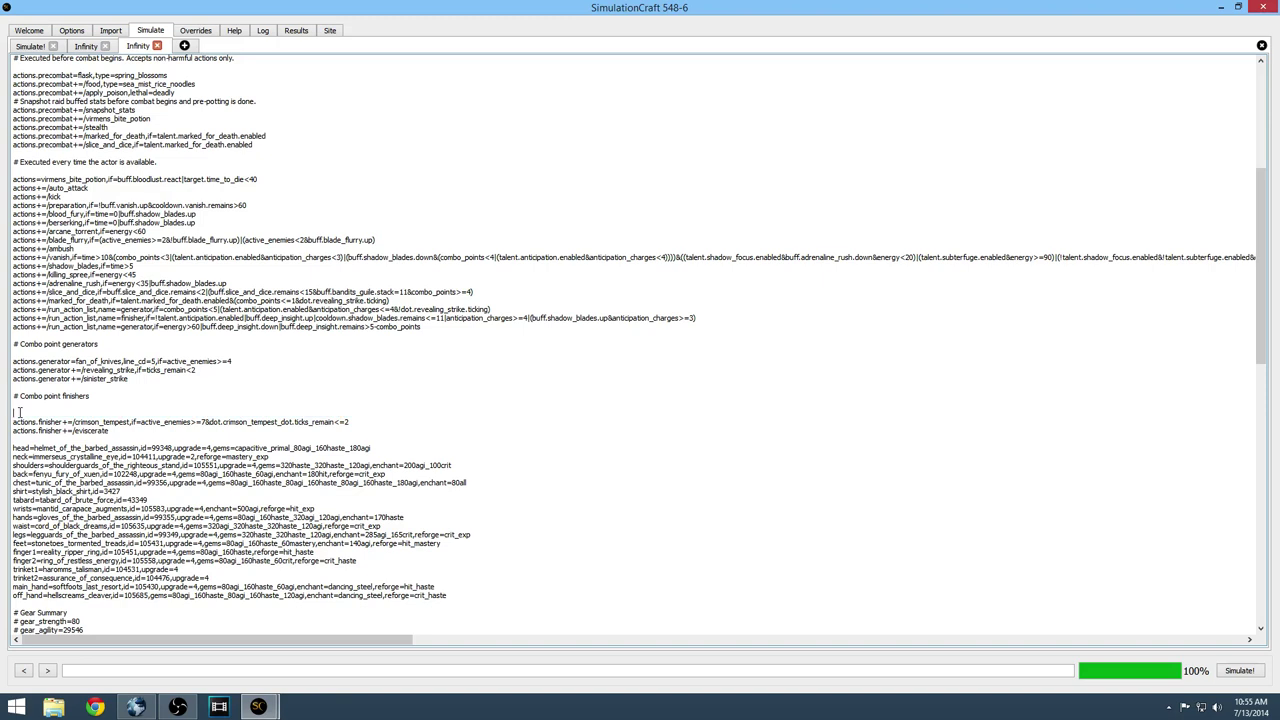
pyautogui.hotkey('ctrl', 'z')
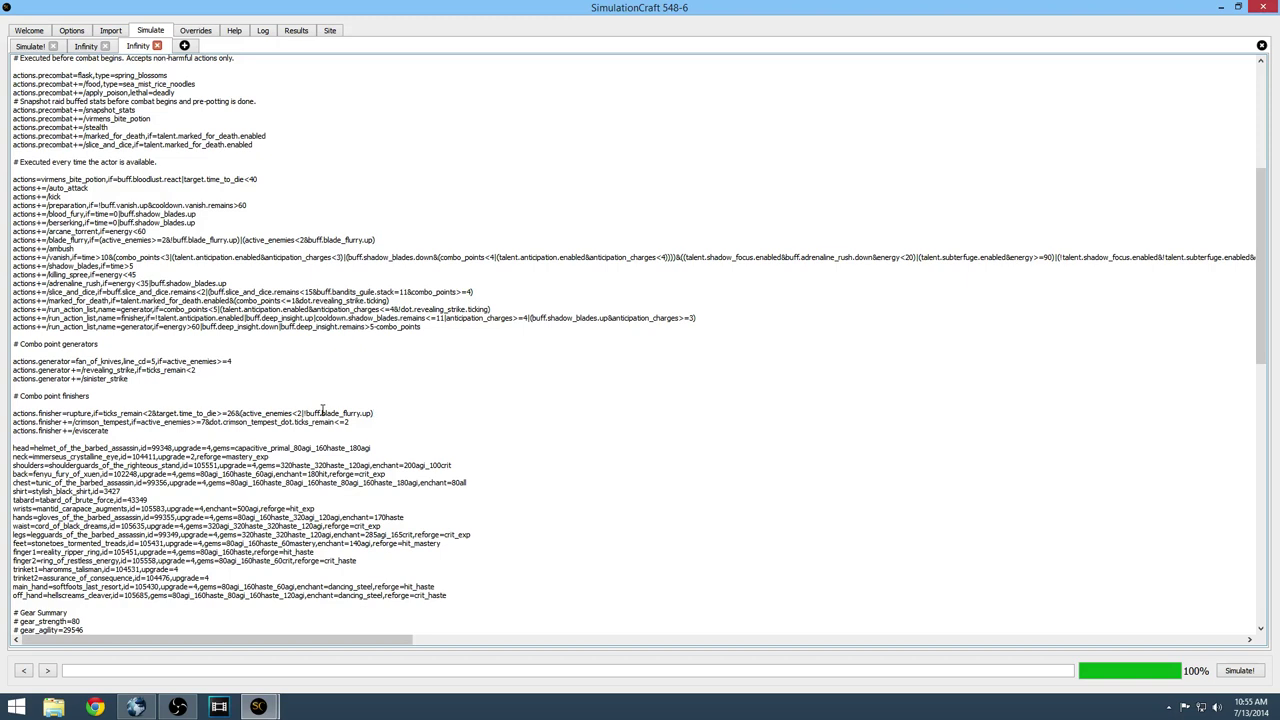
# Simulate the Infinity profile and examine the crit, haste and mastery scale factors in the results
pyautogui.click(1239, 670)
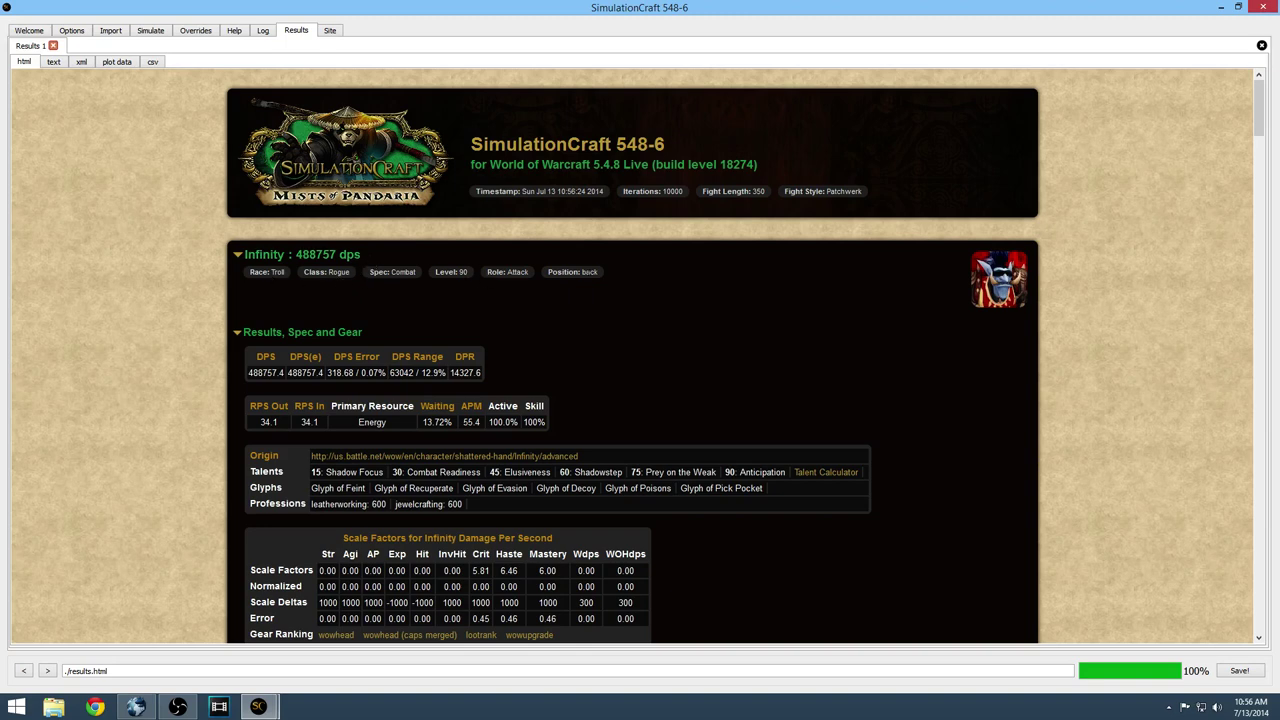
pyautogui.scroll(-1, 640, 360)
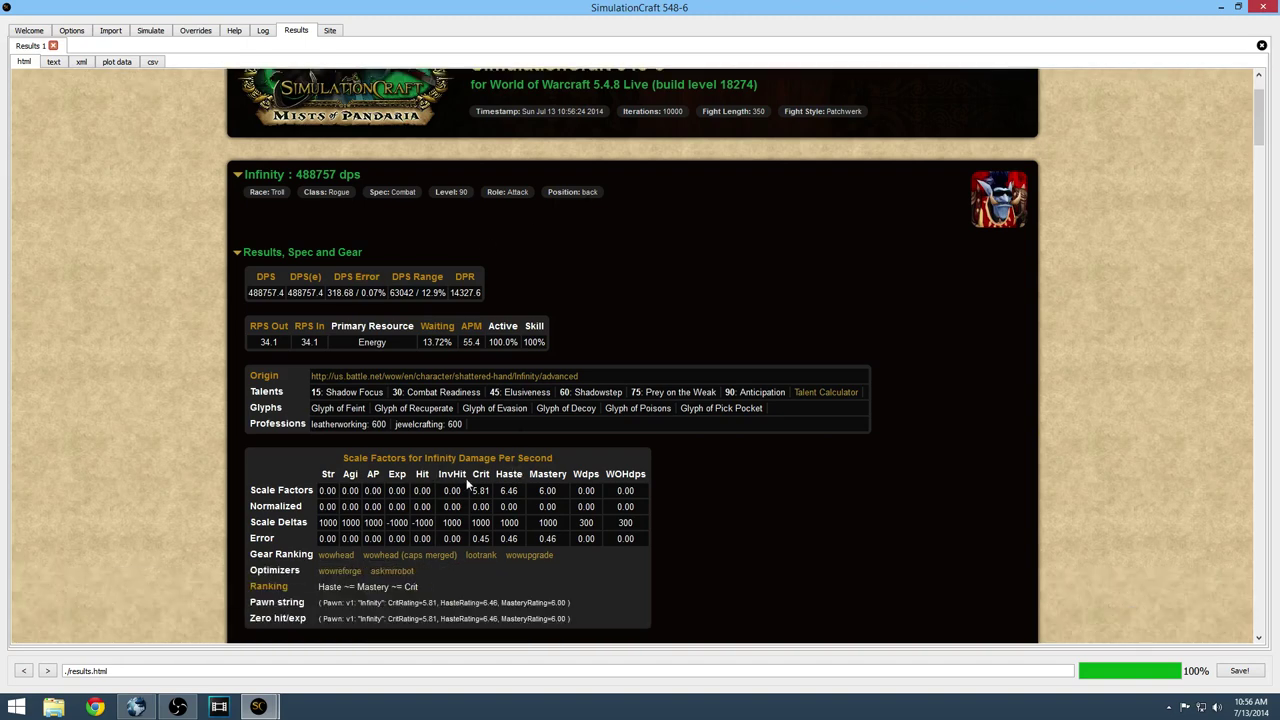
pyautogui.moveTo(472, 490); pyautogui.dragTo(556, 490)
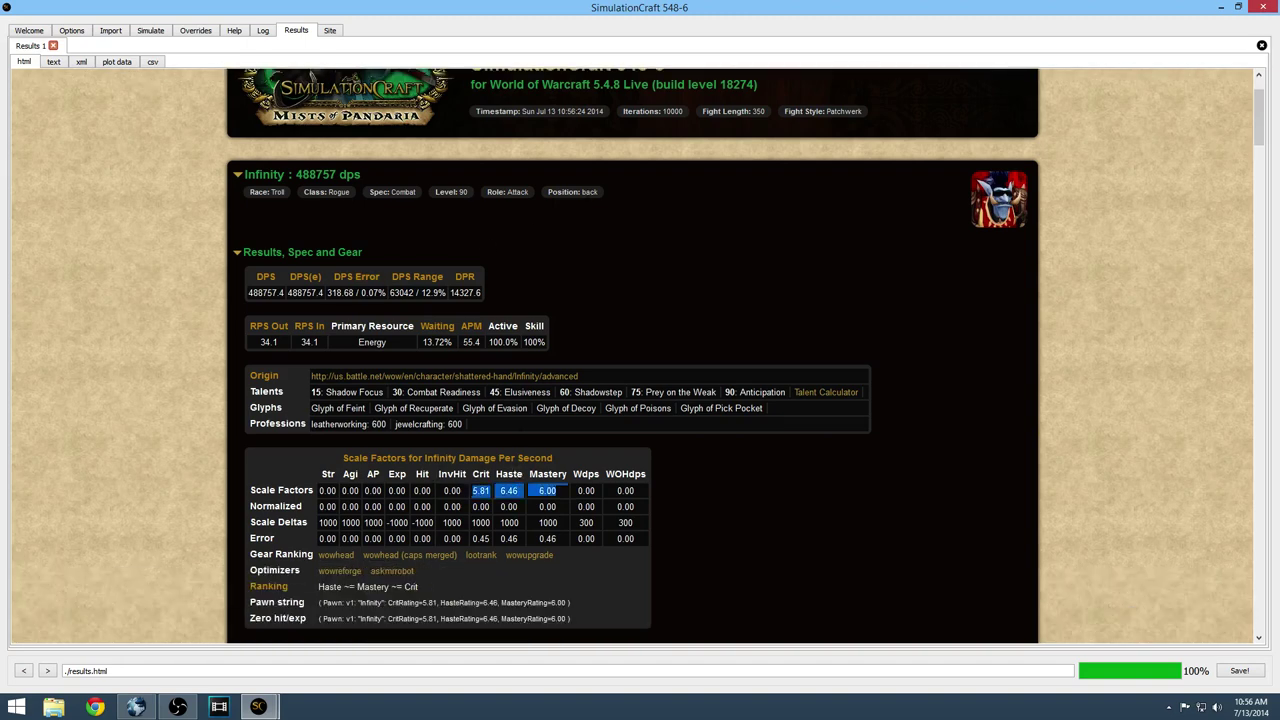
pyautogui.click(558, 496)
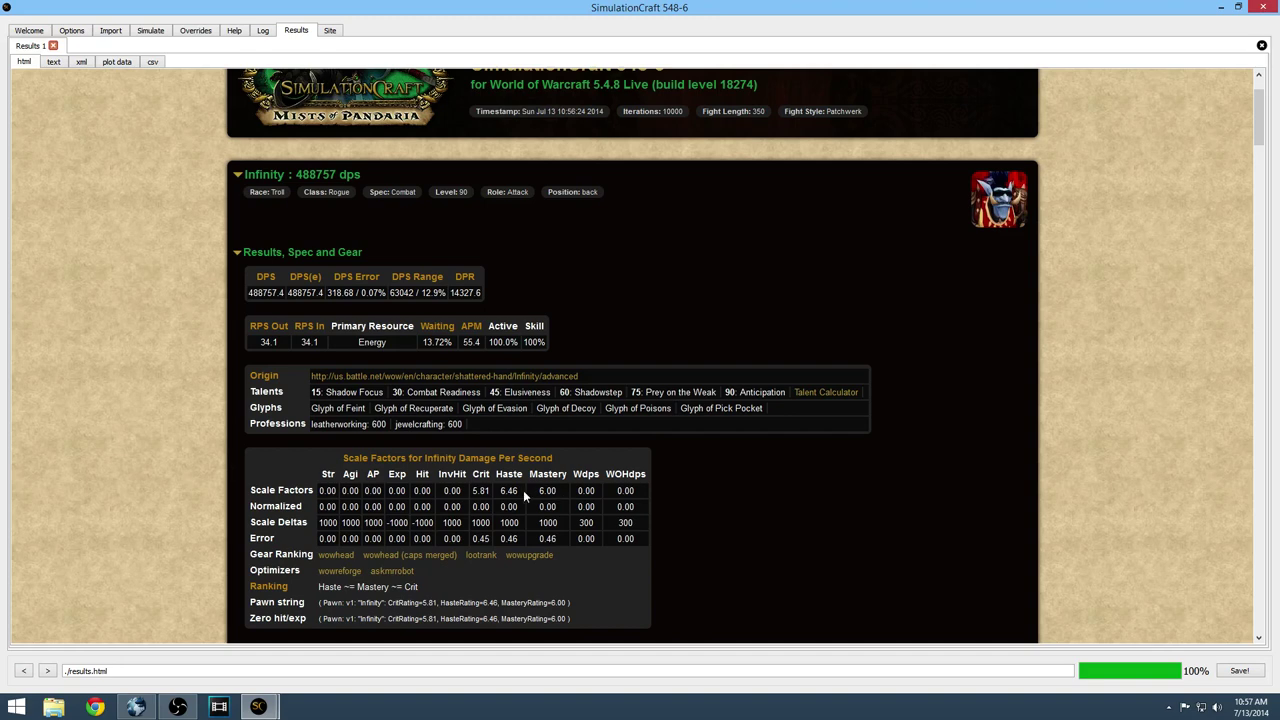
pyautogui.moveTo(522, 490); pyautogui.dragTo(500, 490)
pyautogui.moveTo(520, 489); pyautogui.dragTo(453, 491)
pyautogui.click(189, 467)
# Review the result charts for damage per execute time, scale factors, damage sources, DPS timeline and DPS distribution
pyautogui.scroll(-5, 162, 442)
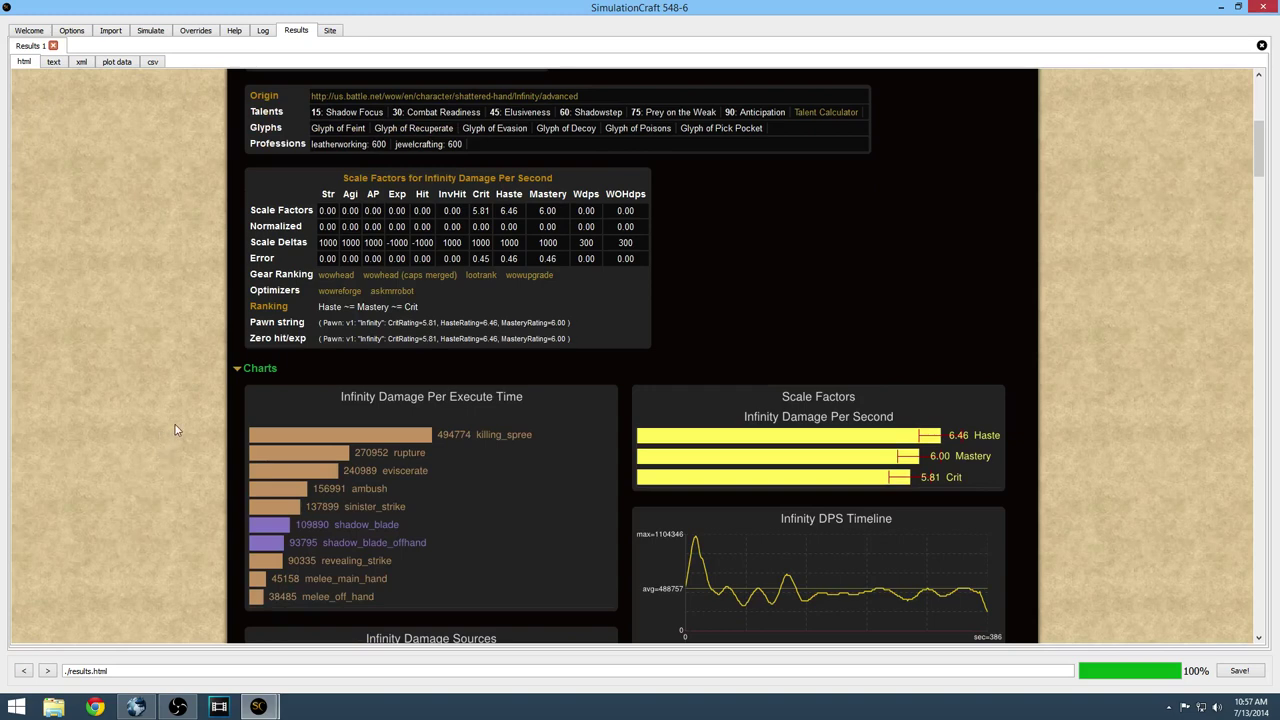
pyautogui.scroll(-3, 175, 430)
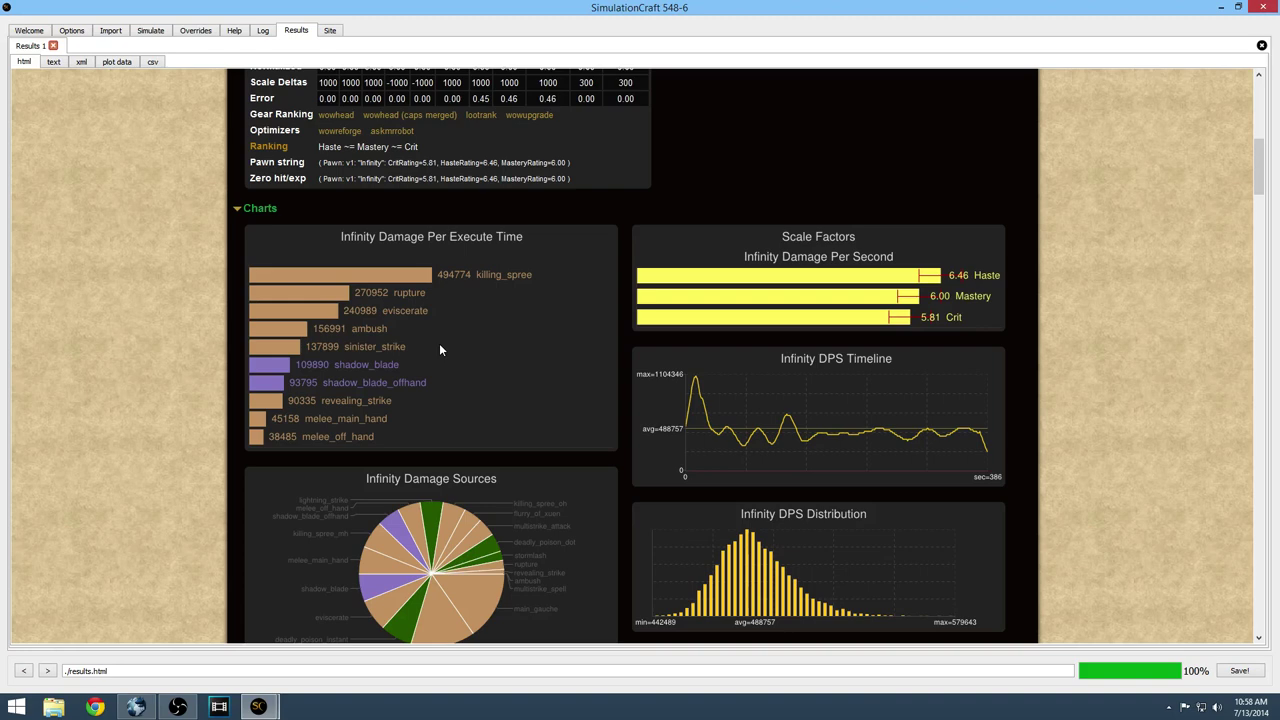
pyautogui.scroll(-2, 440, 365)
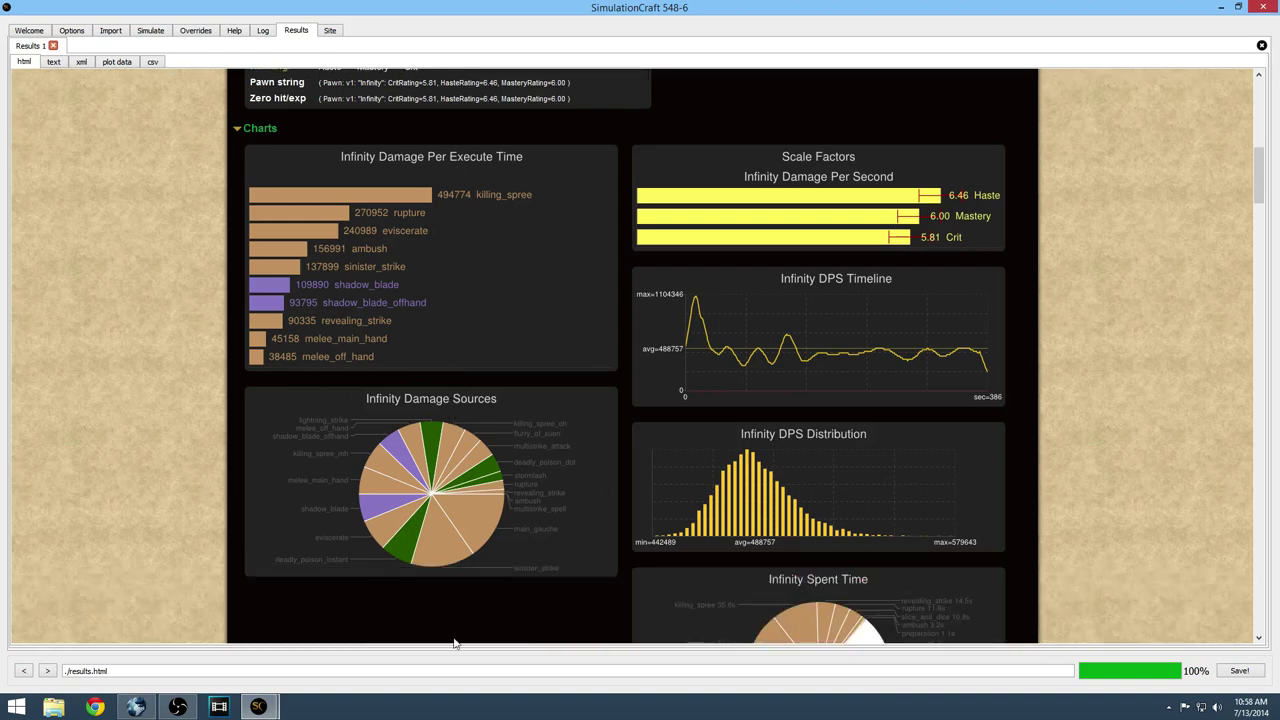
pyautogui.scroll(-2, 719, 460)
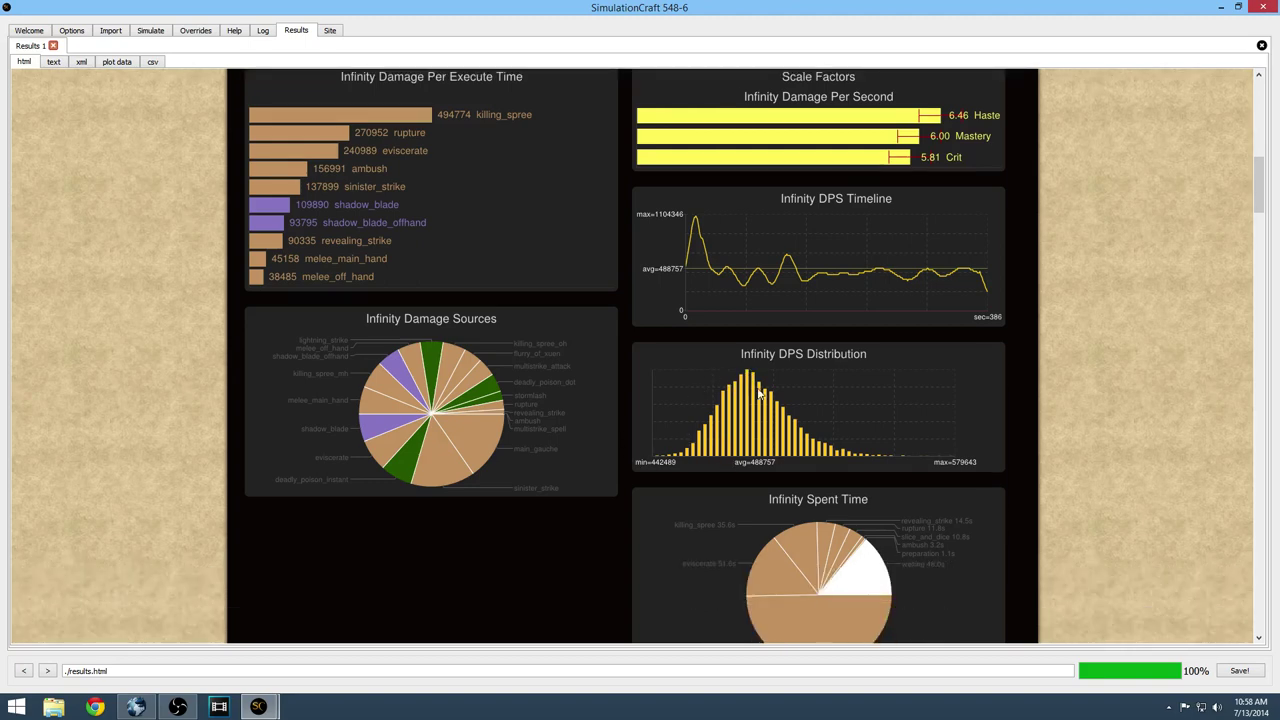
pyautogui.scroll(-3, 762, 422)
# Examine the Abilities table, including ambush hit and crit values, deadly_poison_dot uptime and the revealing_strike row
pyautogui.scroll(-9, 585, 437)
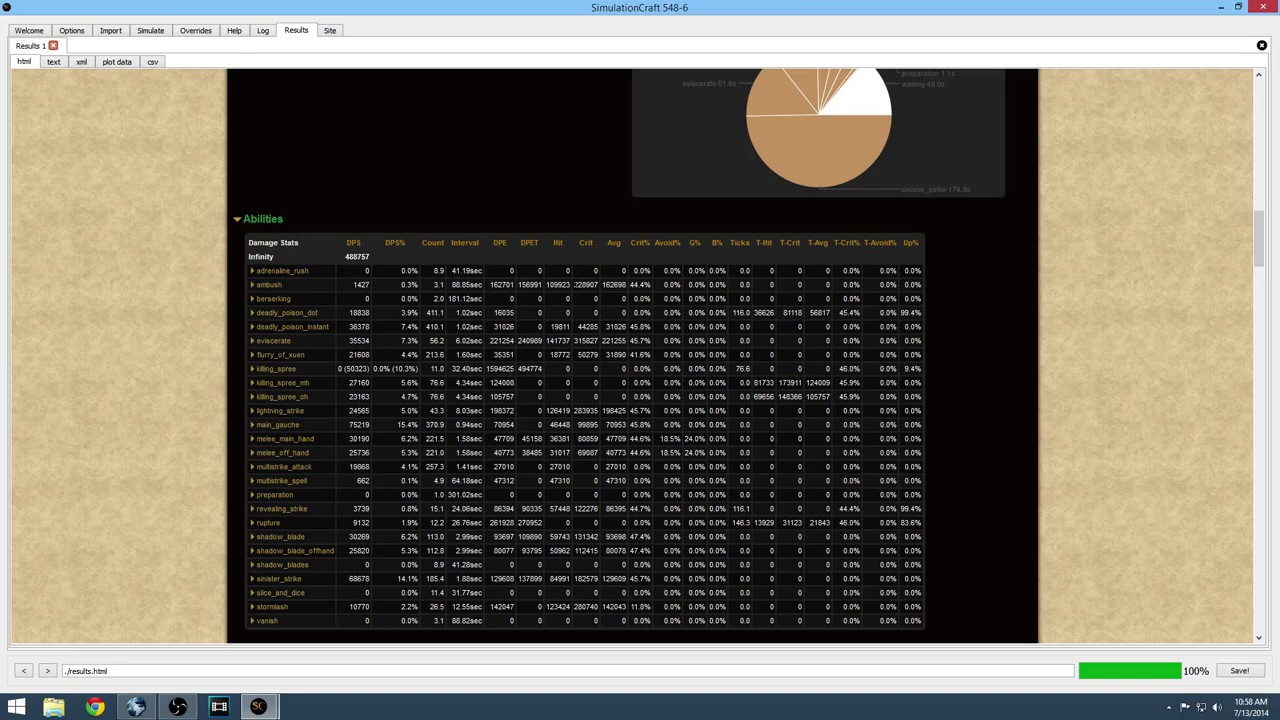
pyautogui.moveTo(574, 285); pyautogui.dragTo(626, 285)
pyautogui.click(130, 295)
pyautogui.moveTo(900, 312); pyautogui.dragTo(922, 312)
pyautogui.moveTo(920, 508); pyautogui.dragTo(214, 508)
pyautogui.click(214, 508)
pyautogui.scroll(-1, 660, 498)
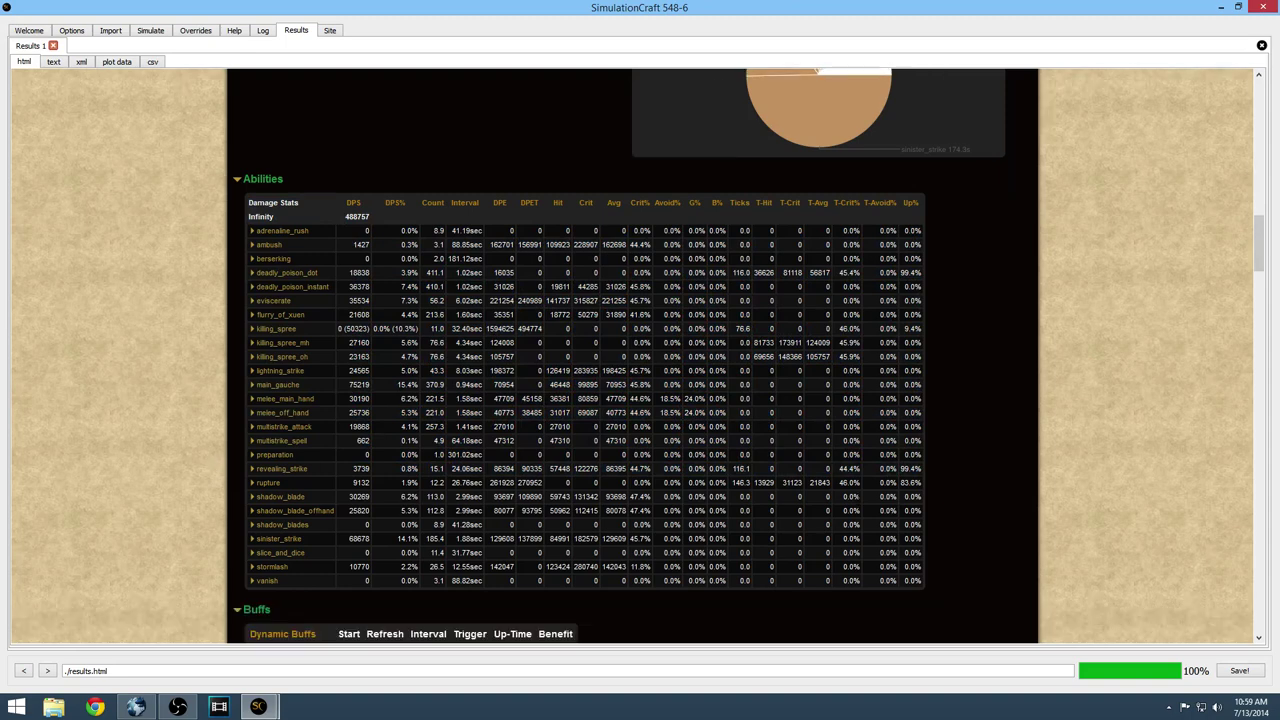
# Examine the Dynamic Buffs table in the simulation results, focusing on the slice_and_dice row and its up-time
pyautogui.tripleClick(923, 481)
pyautogui.click(938, 481)
pyautogui.scroll(-5, 933, 483)
pyautogui.scroll(-3, 805, 491)
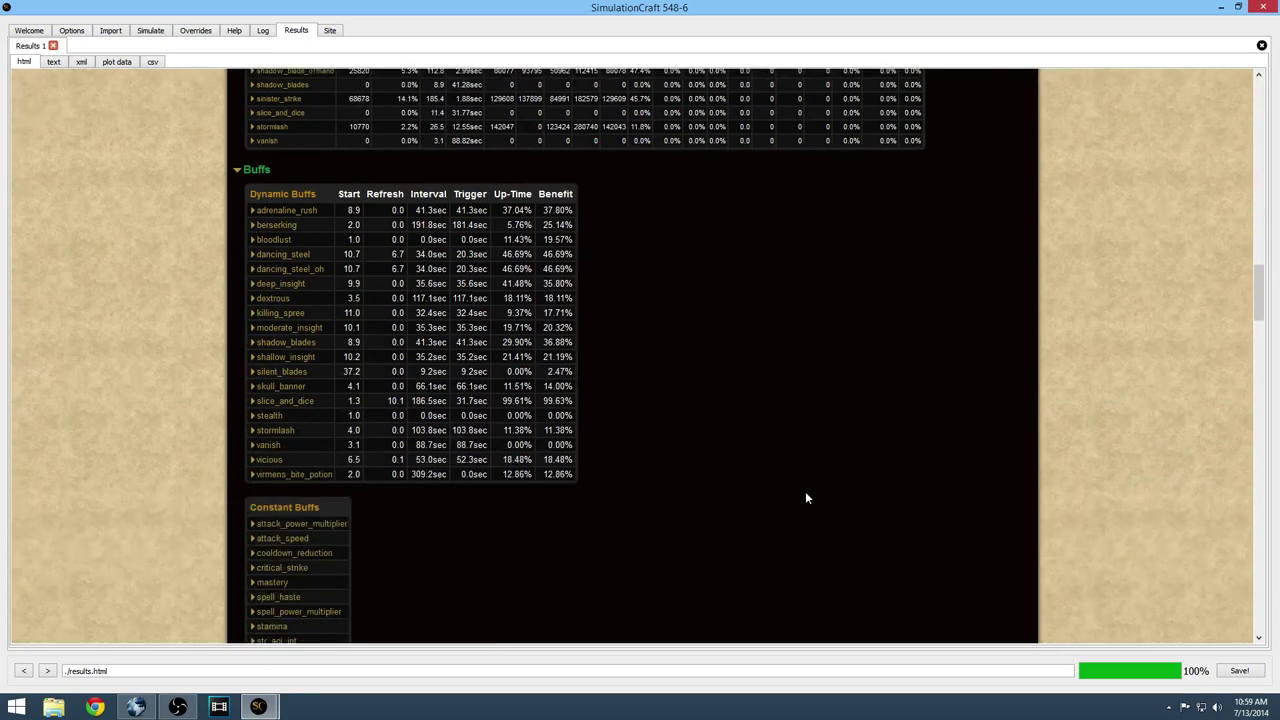
pyautogui.scroll(-1, 807, 497)
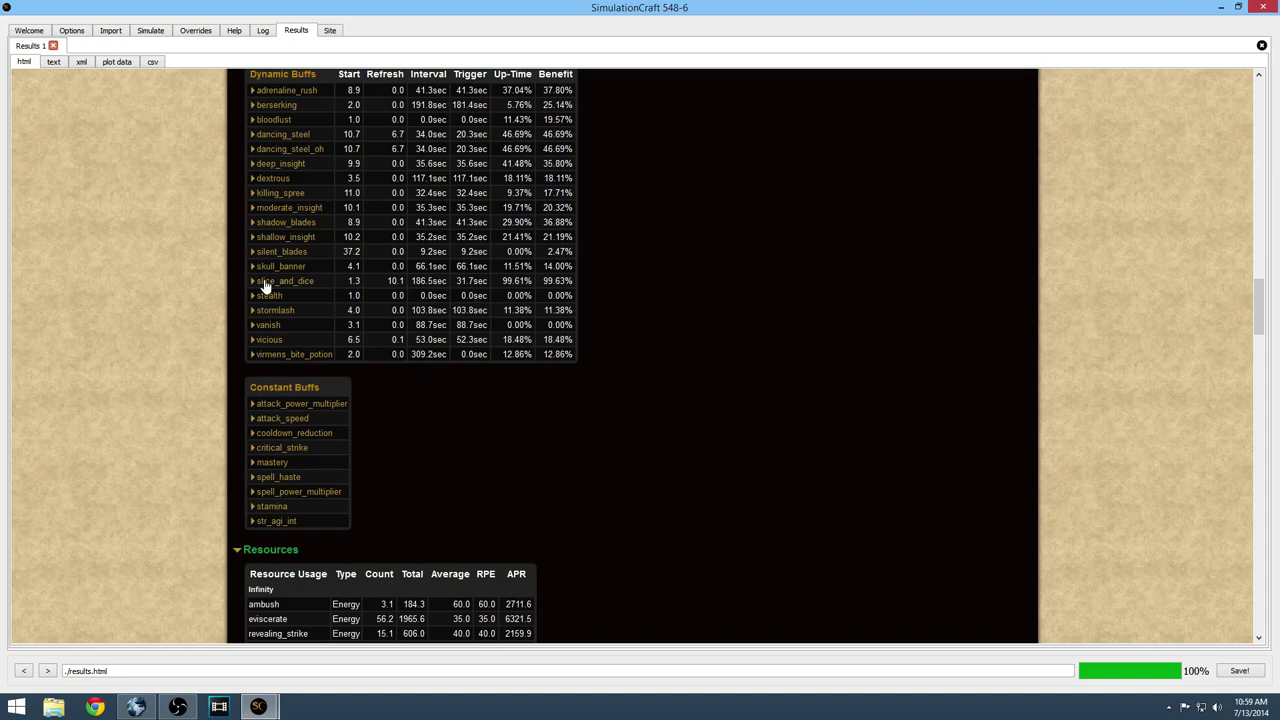
pyautogui.moveTo(237, 285); pyautogui.dragTo(598, 280)
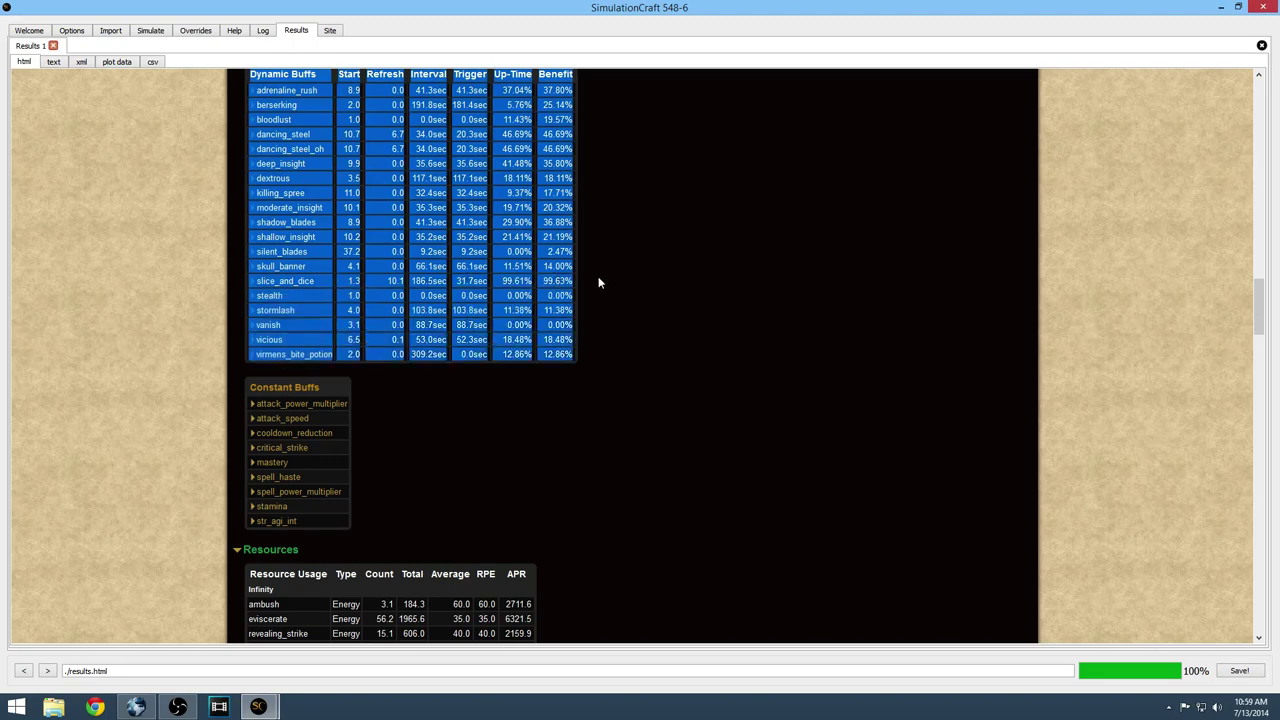
pyautogui.click(686, 285)
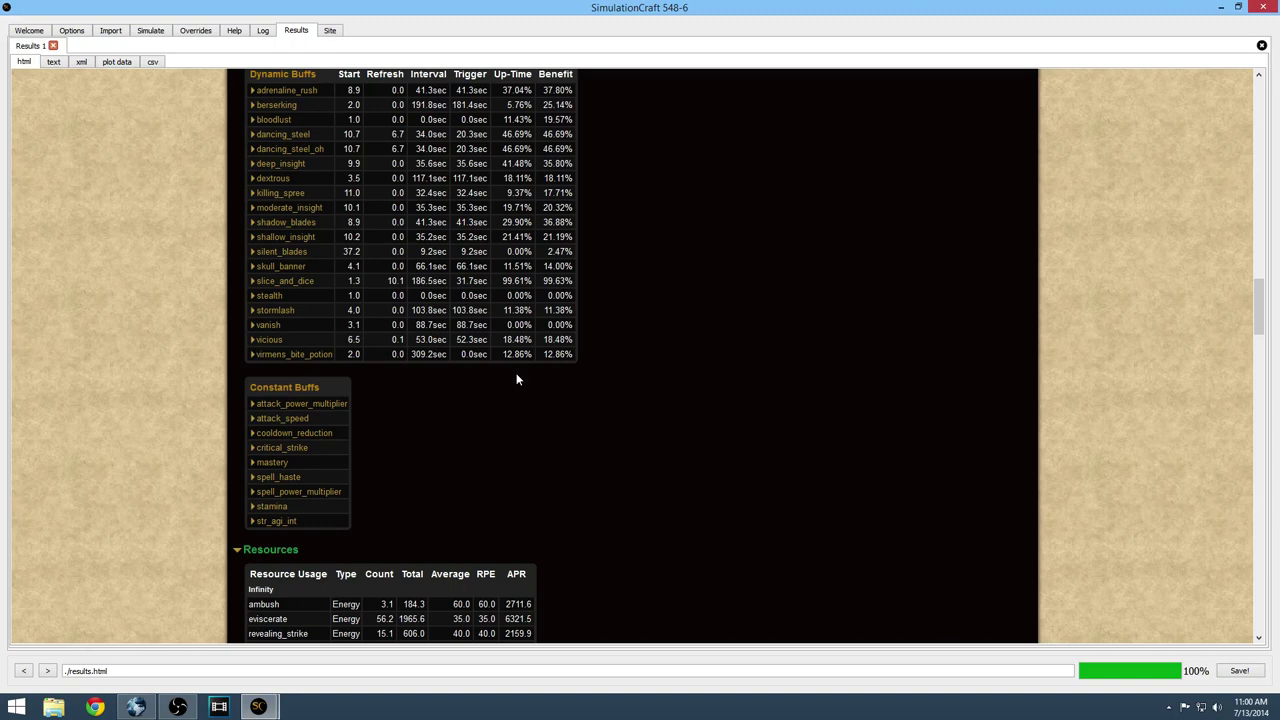
# Review the Resources section, including energy usage, resource gains, the energy gains chart and the health and energy timelines
pyautogui.scroll(-4, 517, 378)
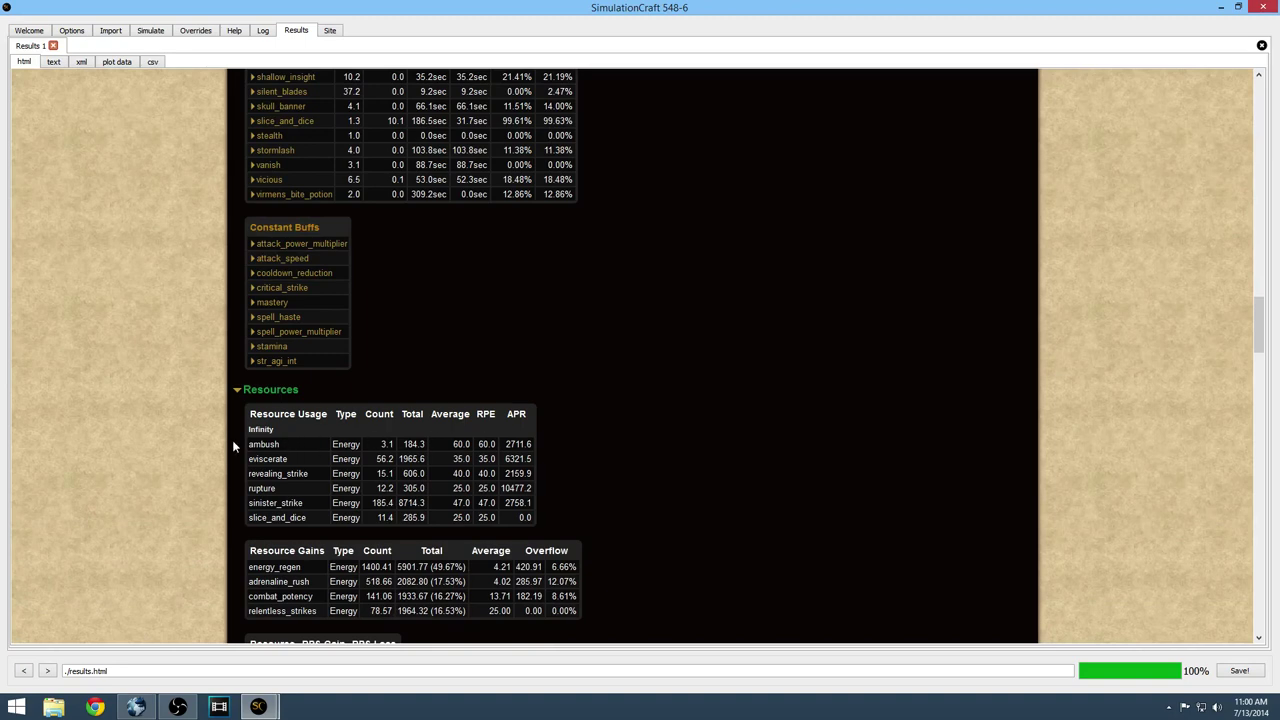
pyautogui.scroll(-1, 370, 484)
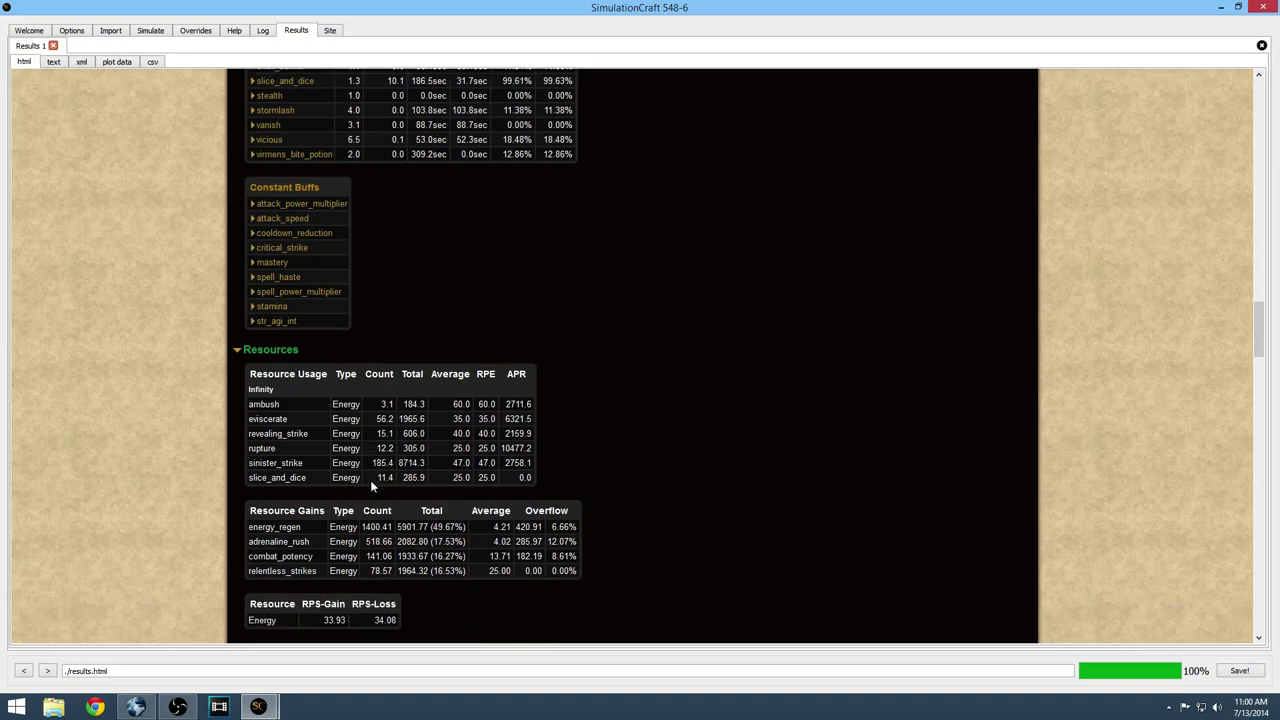
pyautogui.scroll(-5, 370, 484)
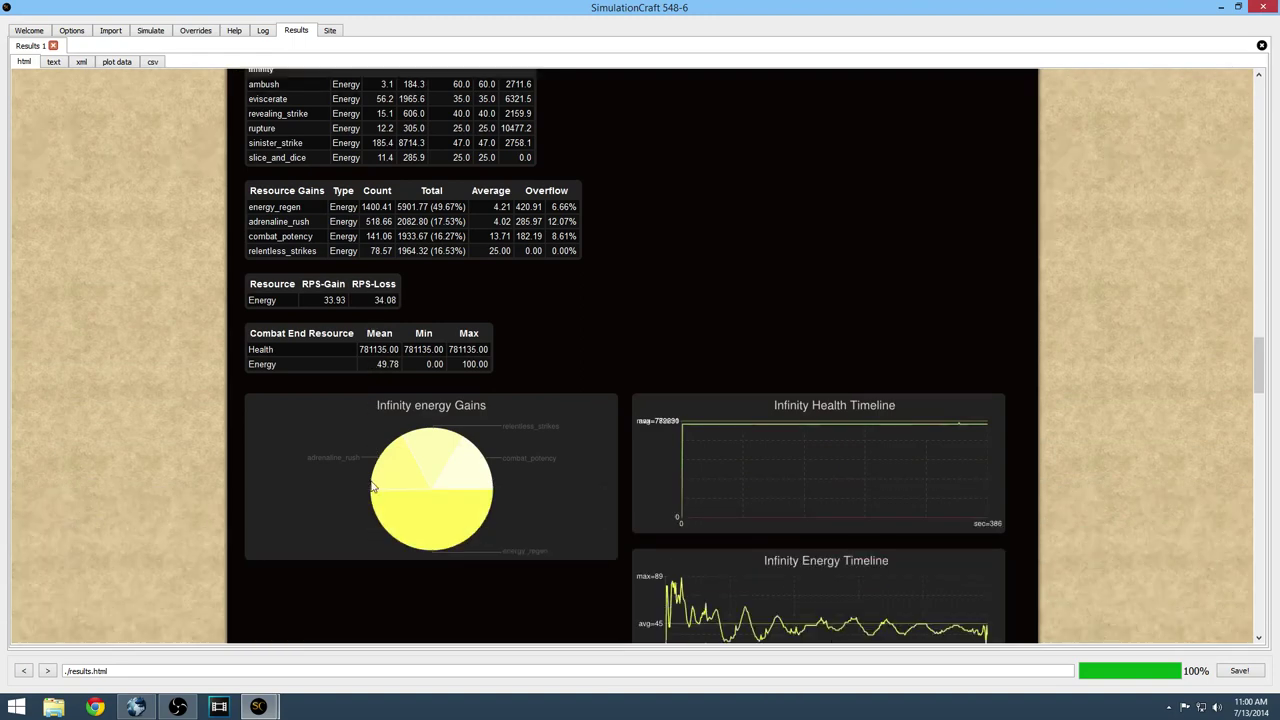
pyautogui.scroll(-2, 372, 487)
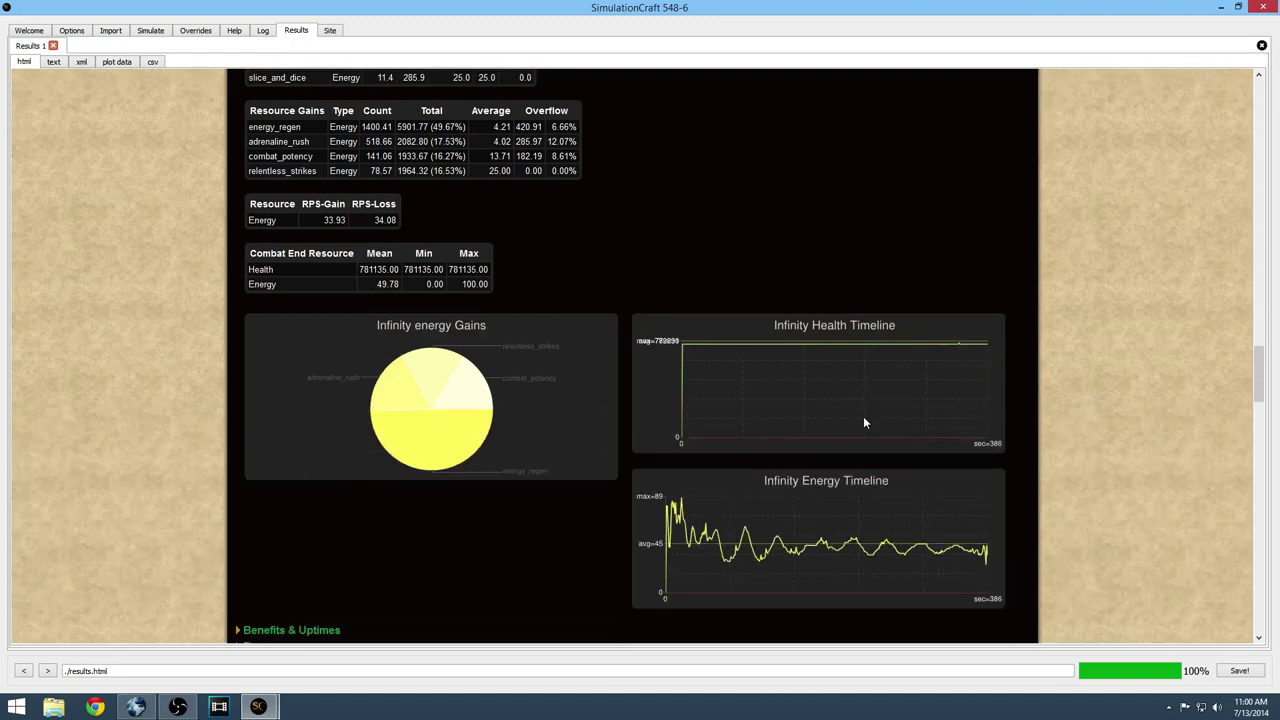
pyautogui.scroll(2, 558, 436)
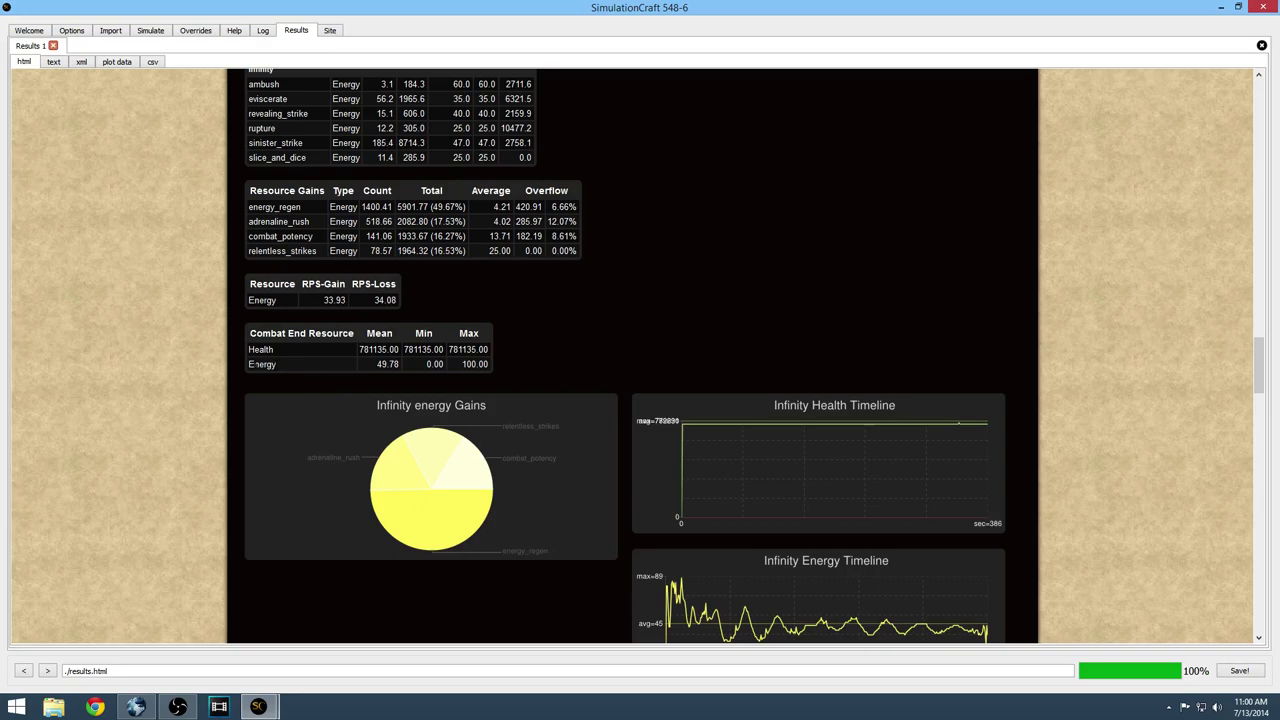
# Go back to the imported rogue's Battle.Net character page and inspect the stats of the equipped Reality Ripper Ring
pyautogui.scroll(10, 463, 421)
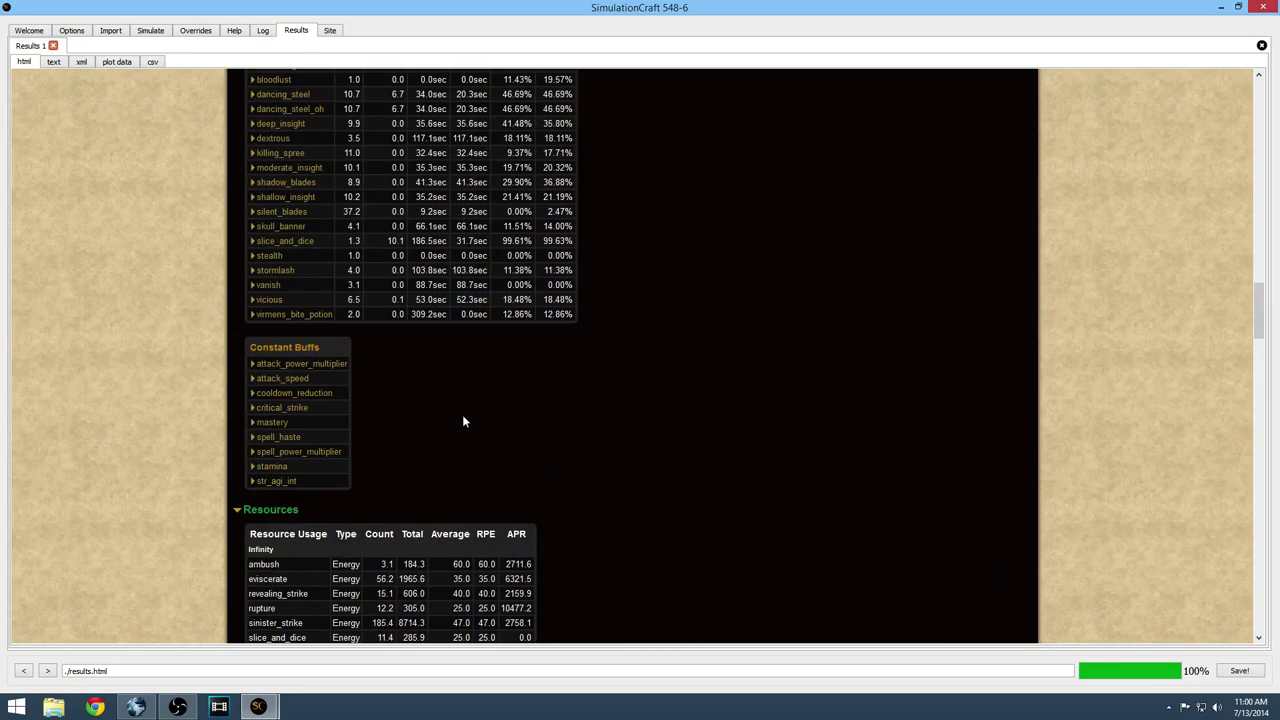
pyautogui.scroll(20, 463, 421)
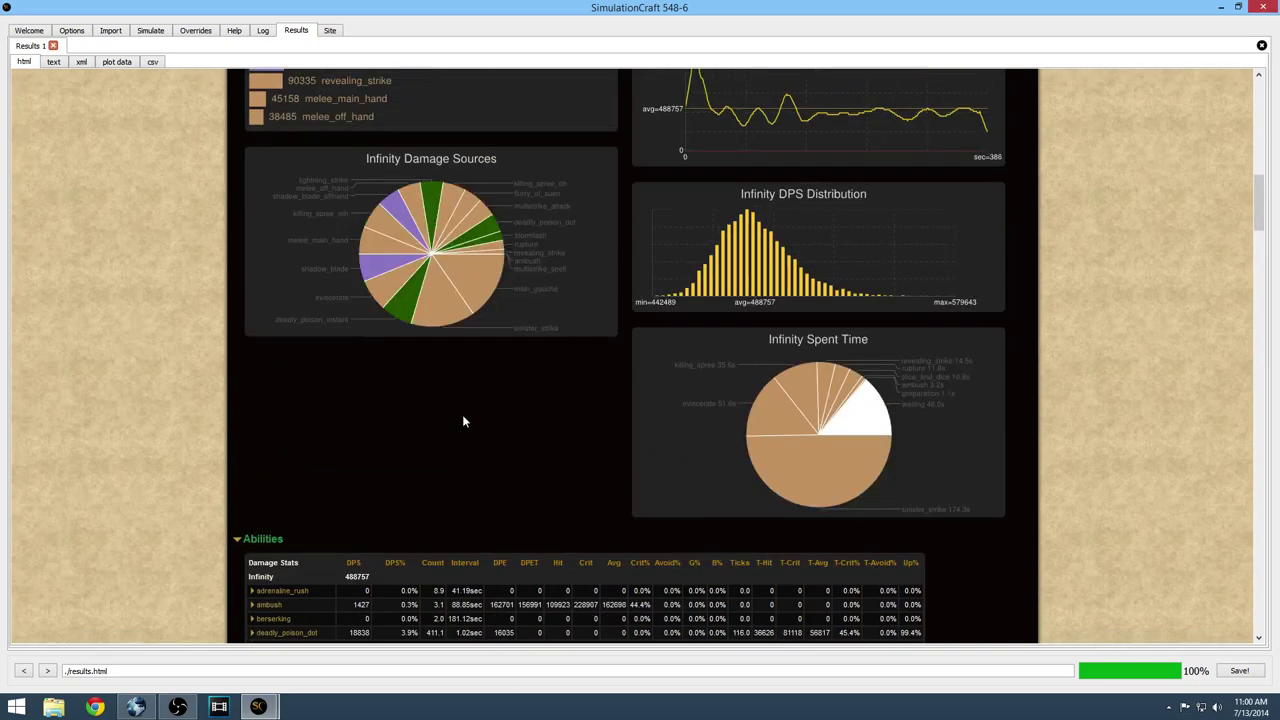
pyautogui.scroll(20, 463, 421)
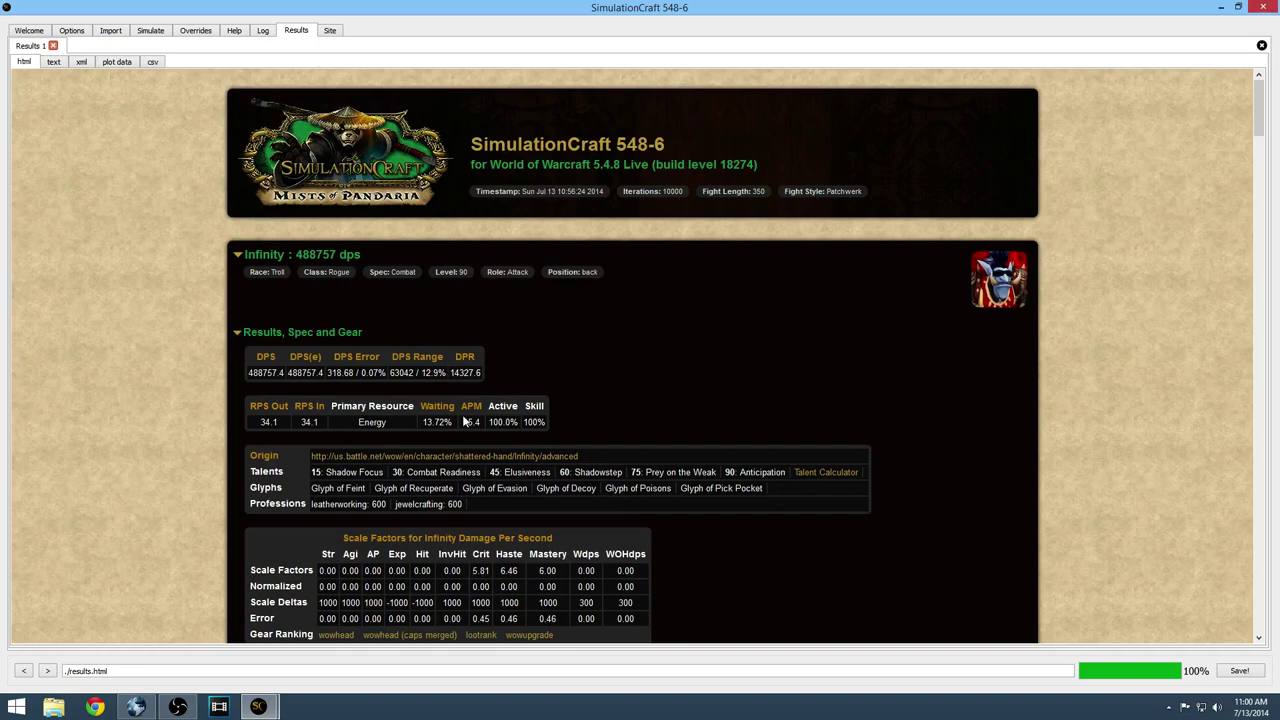
pyautogui.click(119, 31)
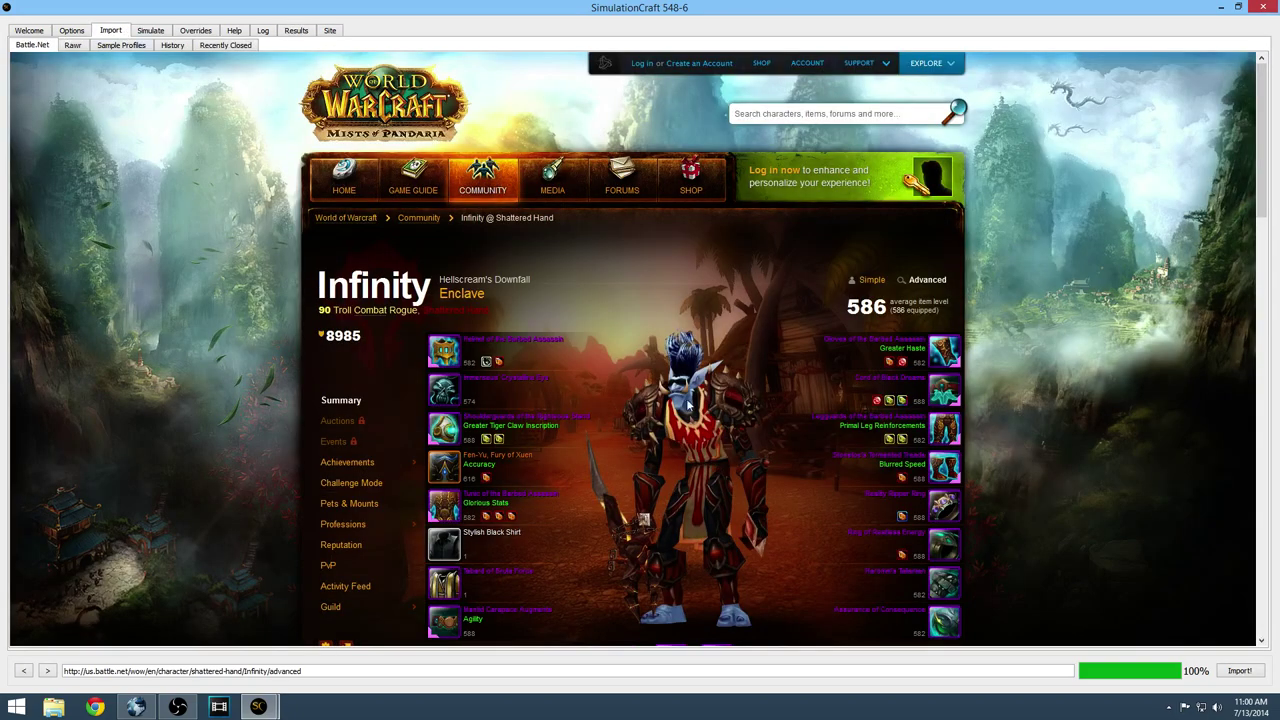
pyautogui.scroll(-3, 726, 418)
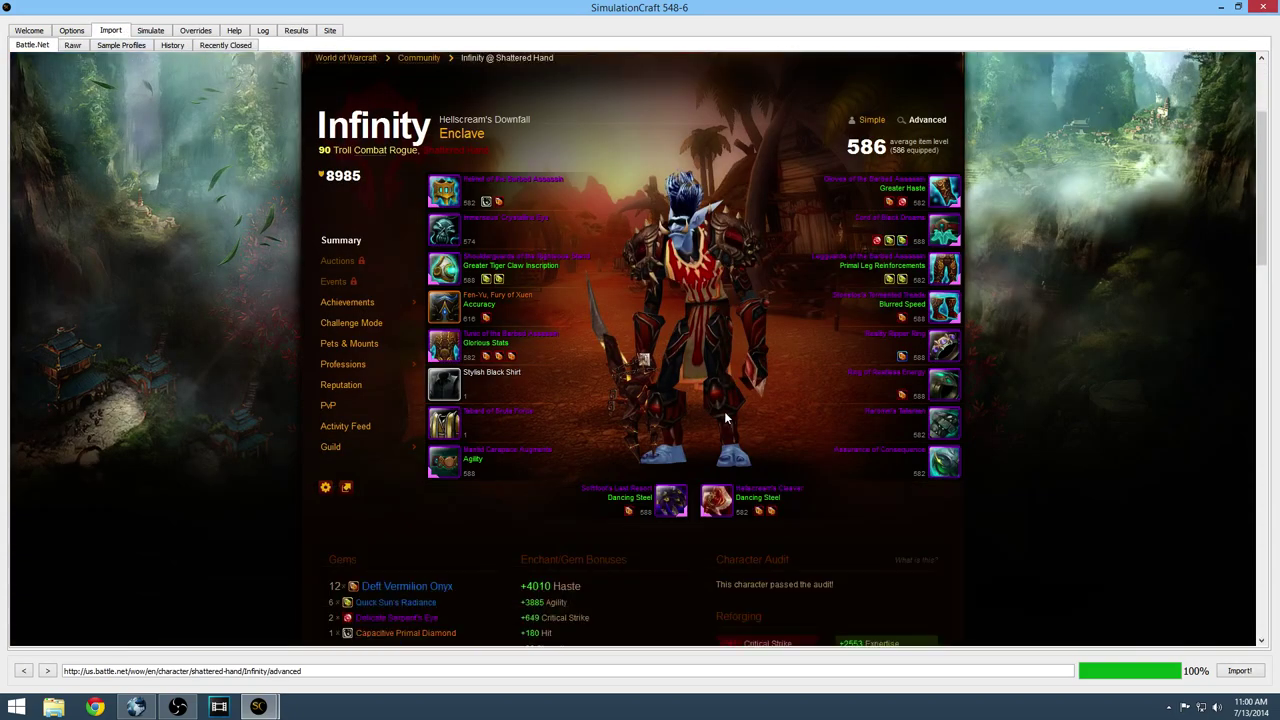
pyautogui.moveTo(953, 360)
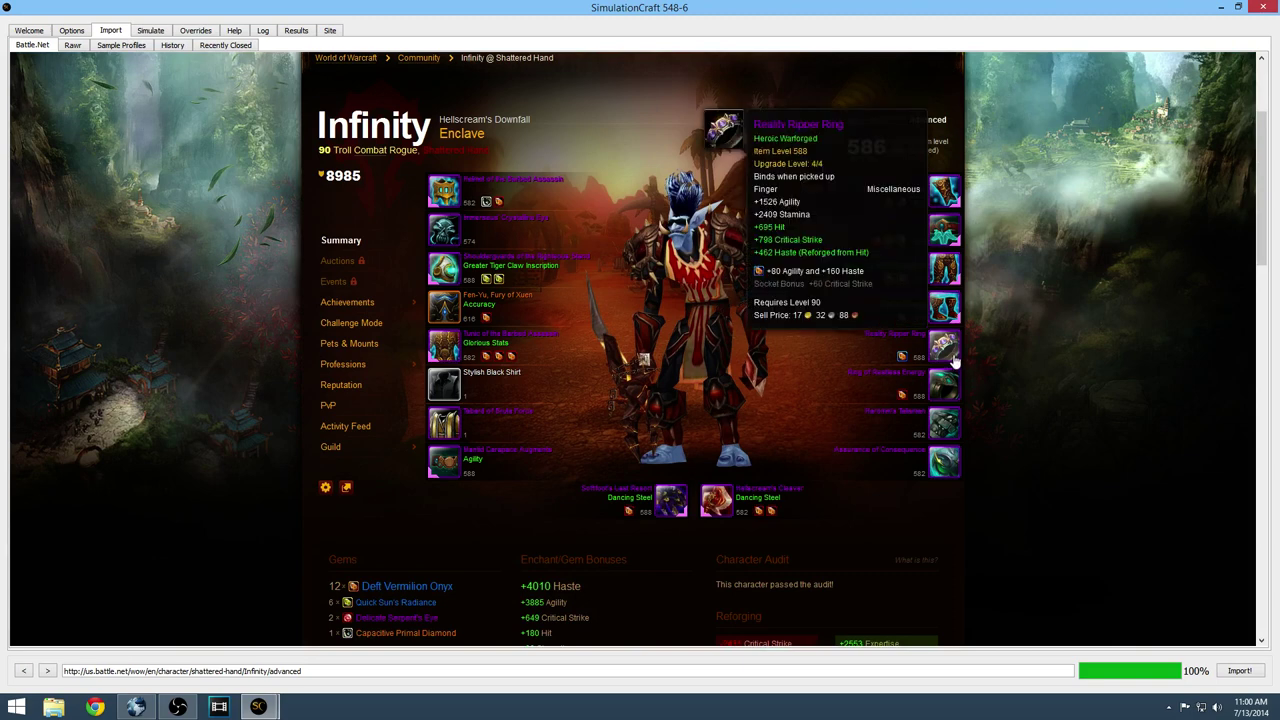